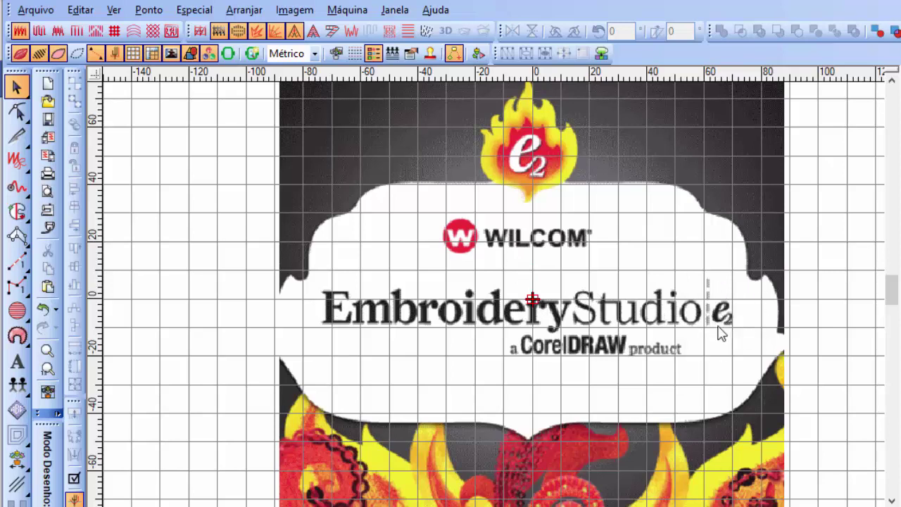
Delete the imported logo image from the design
click(743, 195)
key(Delete)
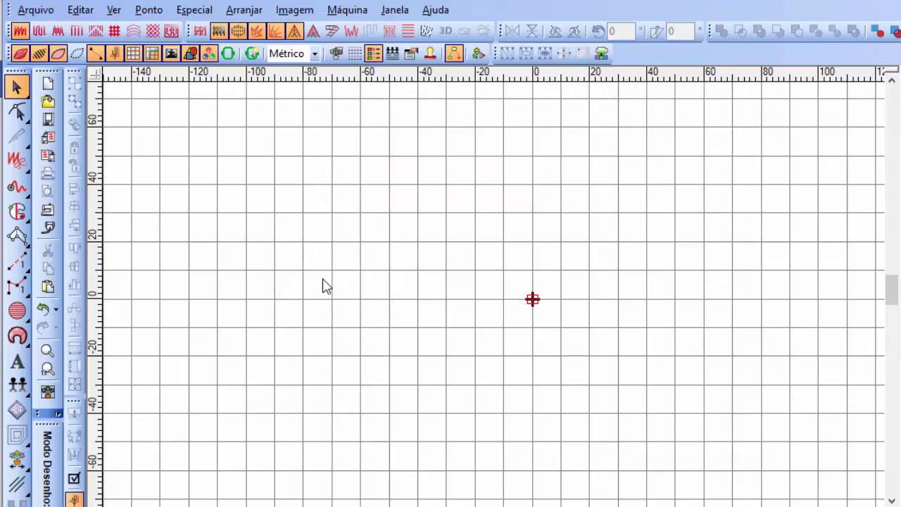
Digitize a closed concave fill shape with straight edges, about 162 mm wide and 96 mm high, with its stitch angle rising diagonally to the right
click(17, 214)
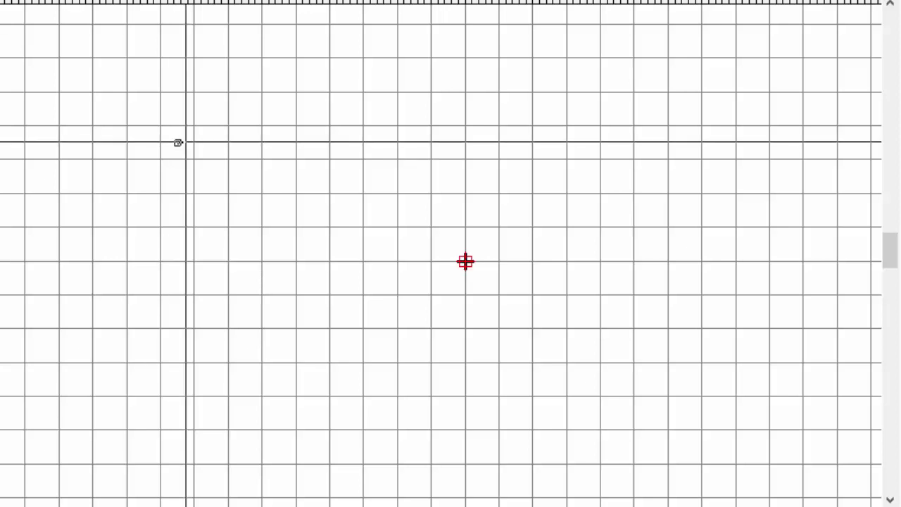
click(448, 73)
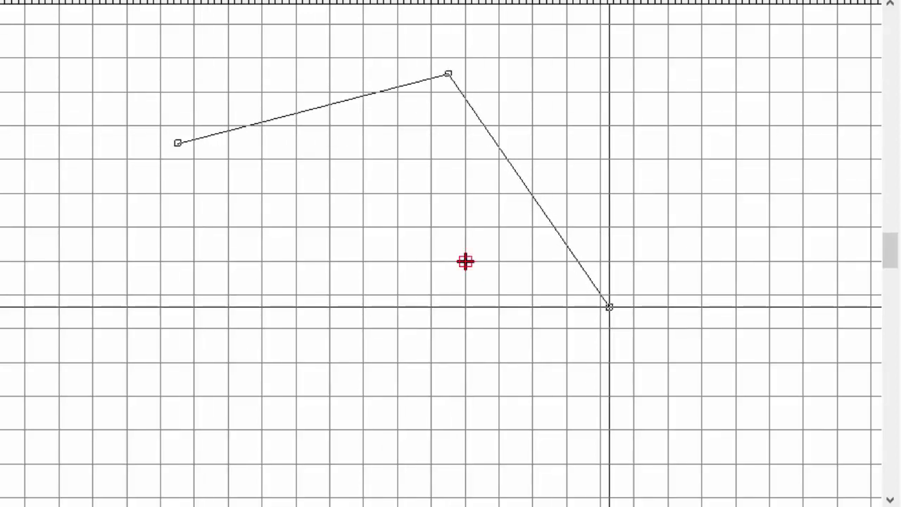
click(609, 307)
click(383, 398)
click(234, 343)
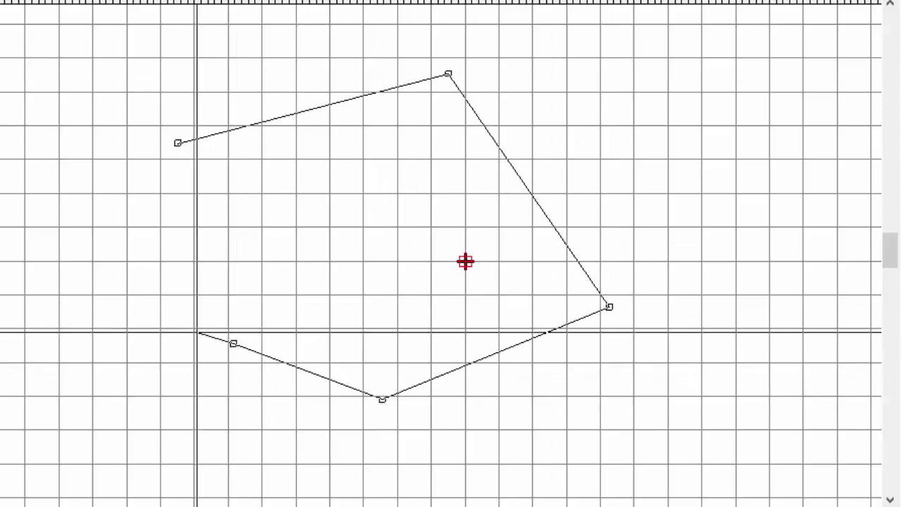
click(101, 276)
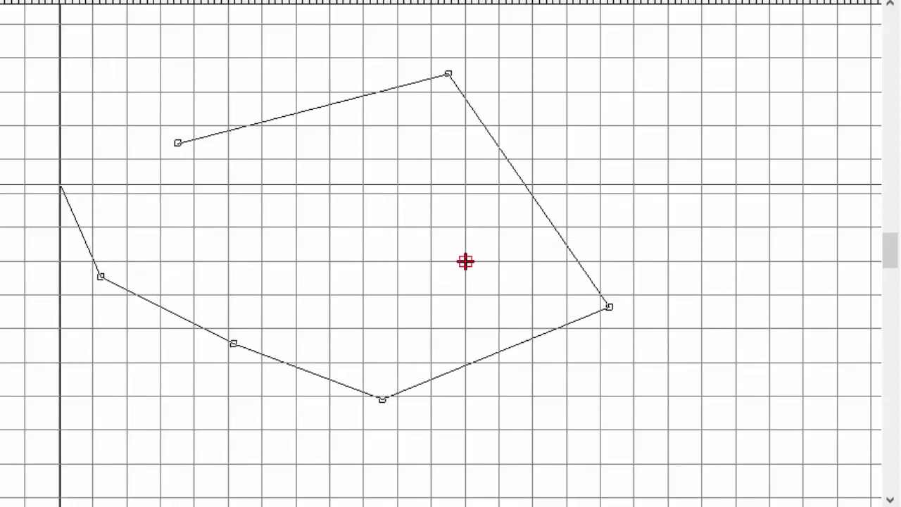
click(60, 185)
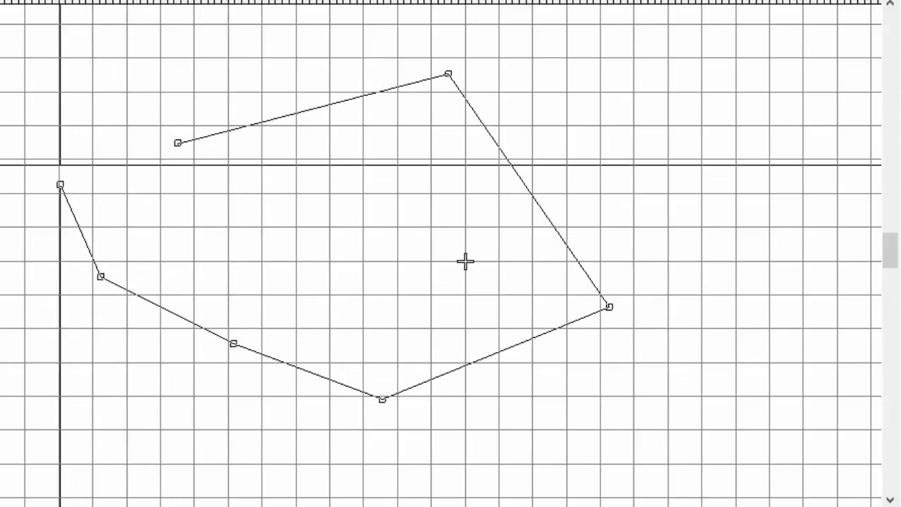
click(116, 80)
click(124, 238)
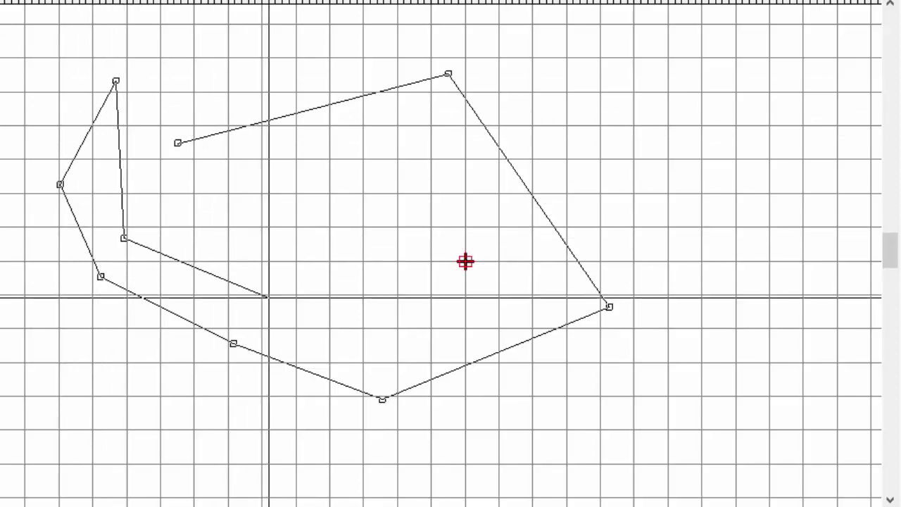
click(268, 298)
click(213, 207)
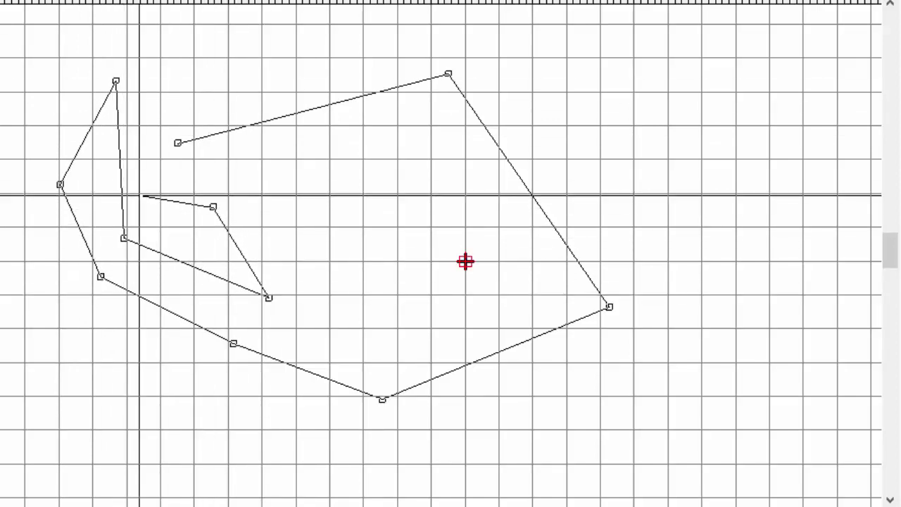
click(154, 211)
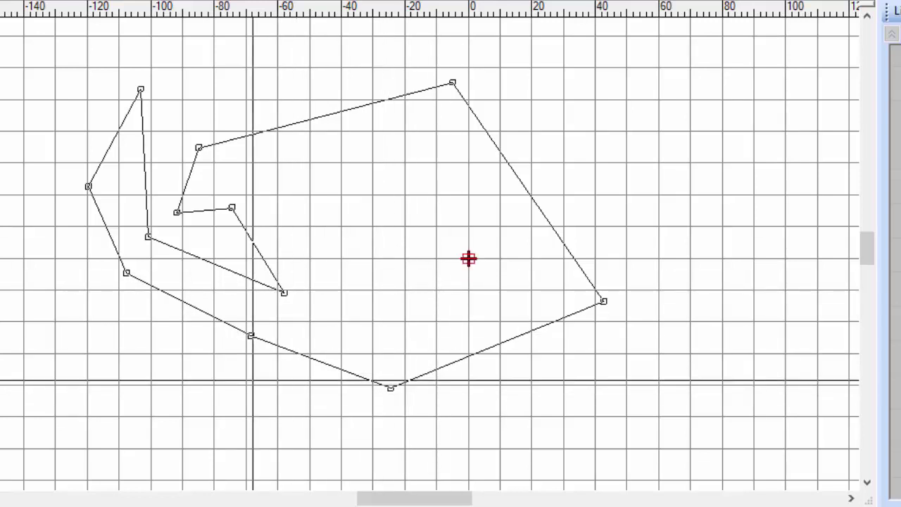
click(213, 385)
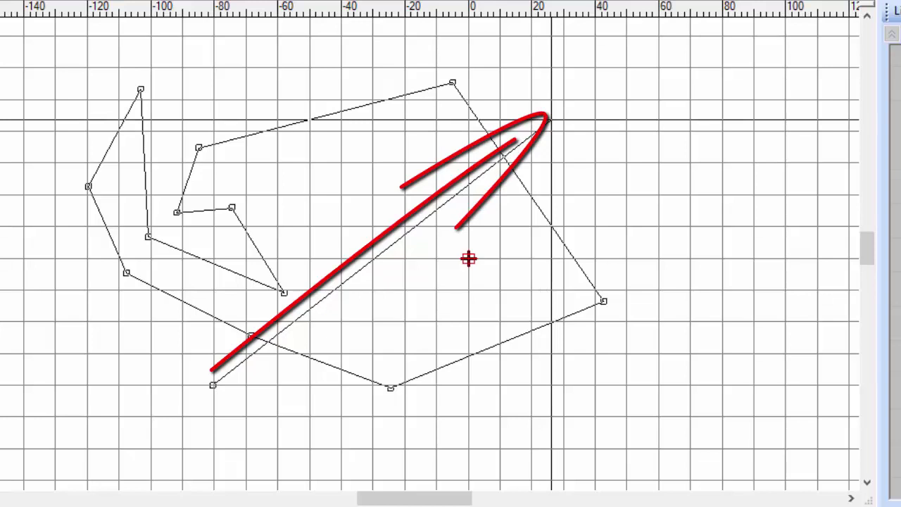
key(Return)
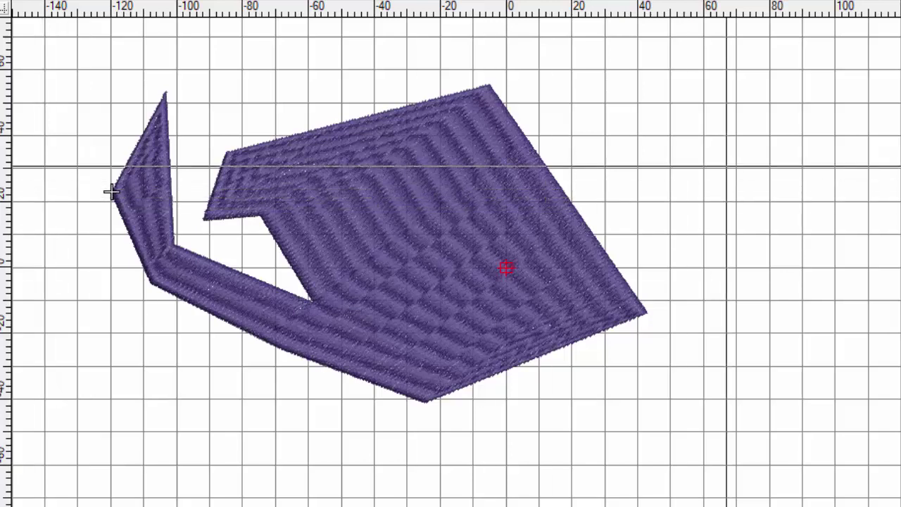
Digitize a six-point fill shape about 71 mm wide to the right of the first one, with its stitch angle descending diagonally to the right
click(759, 145)
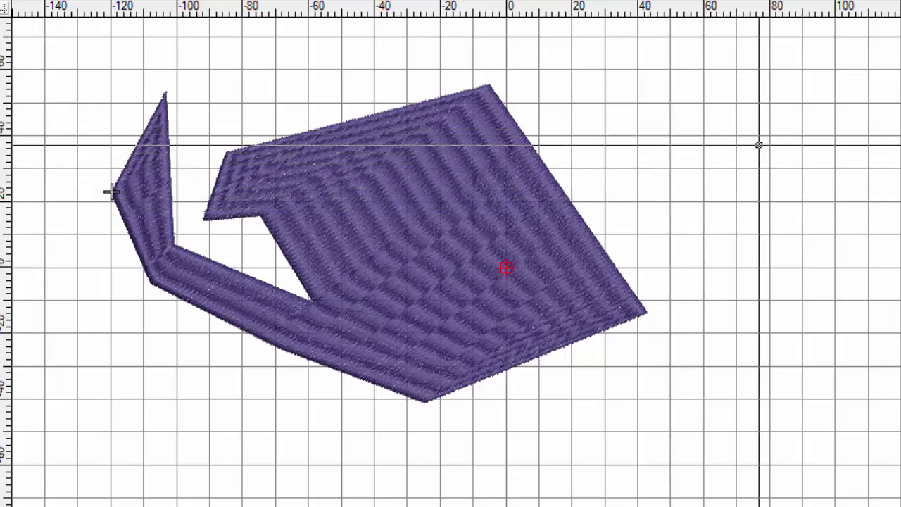
click(854, 226)
click(809, 359)
click(686, 307)
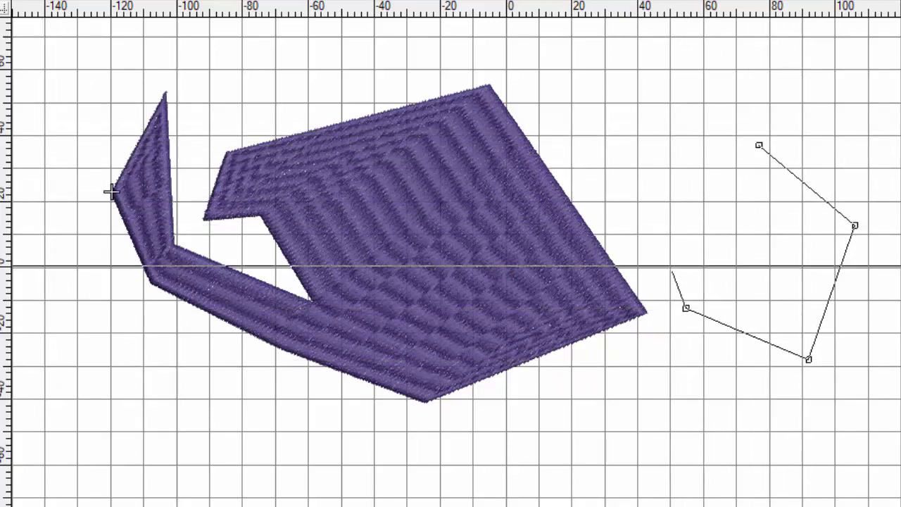
click(621, 150)
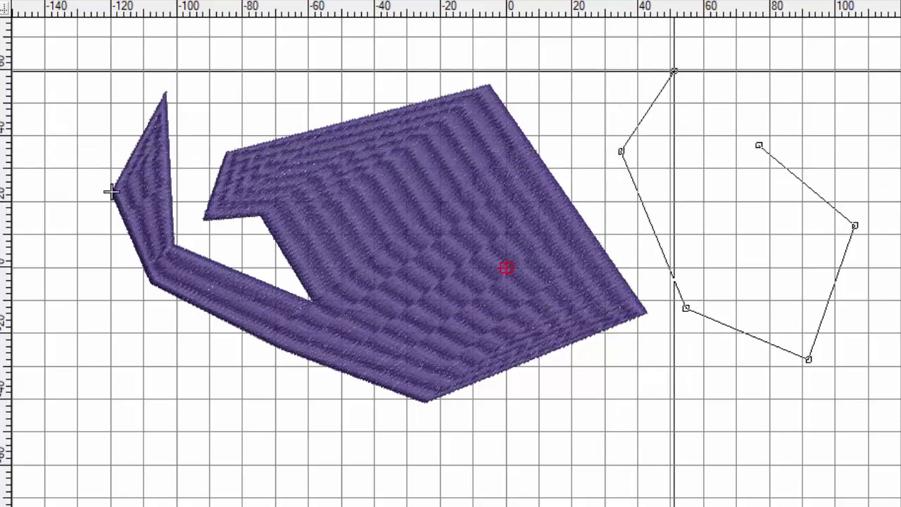
click(674, 70)
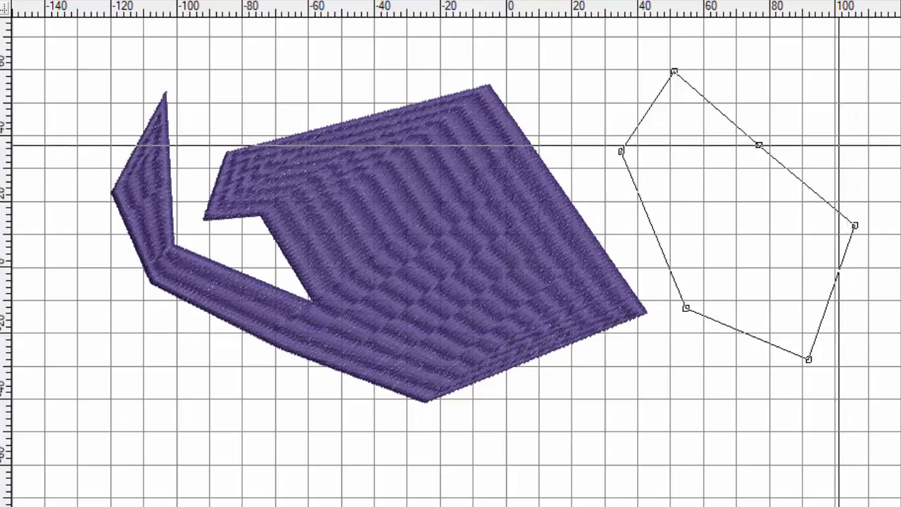
click(611, 83)
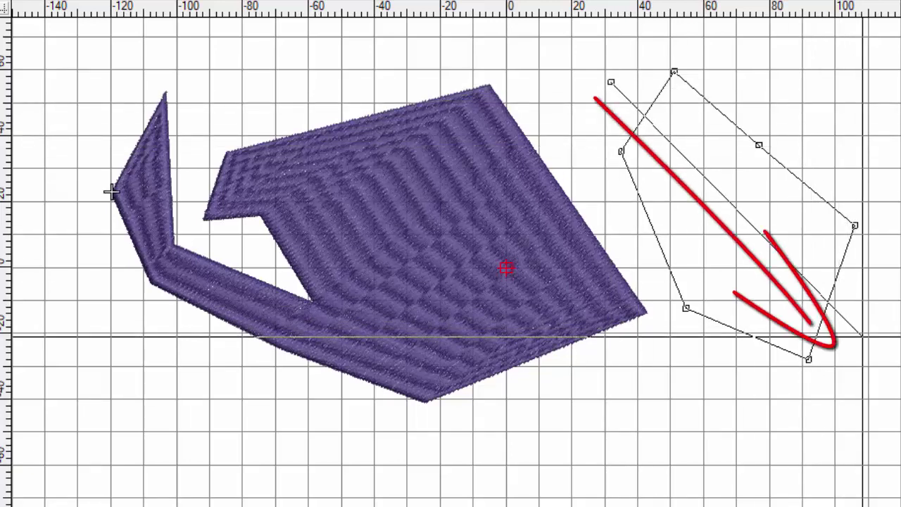
key(Return)
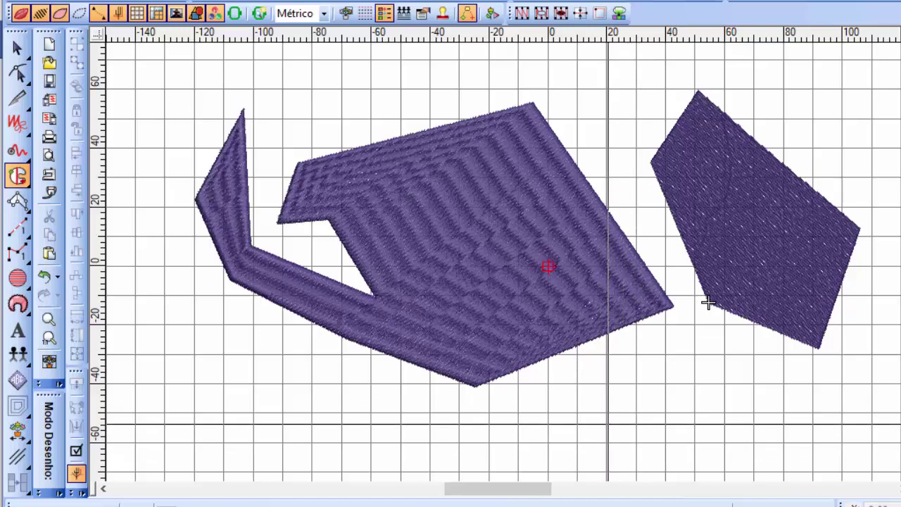
Delete the smaller six-point shape and move the large concave shape about 17 mm to the right and 4 mm down
click(18, 48)
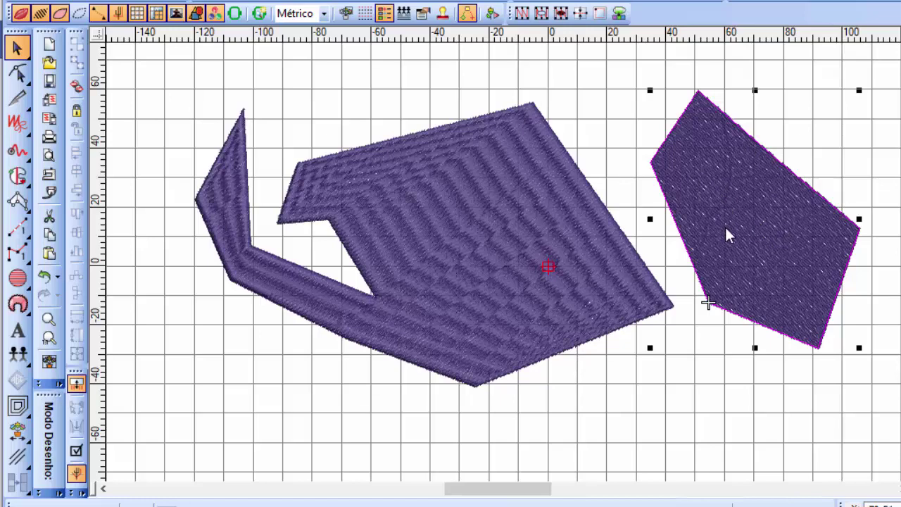
key(Delete)
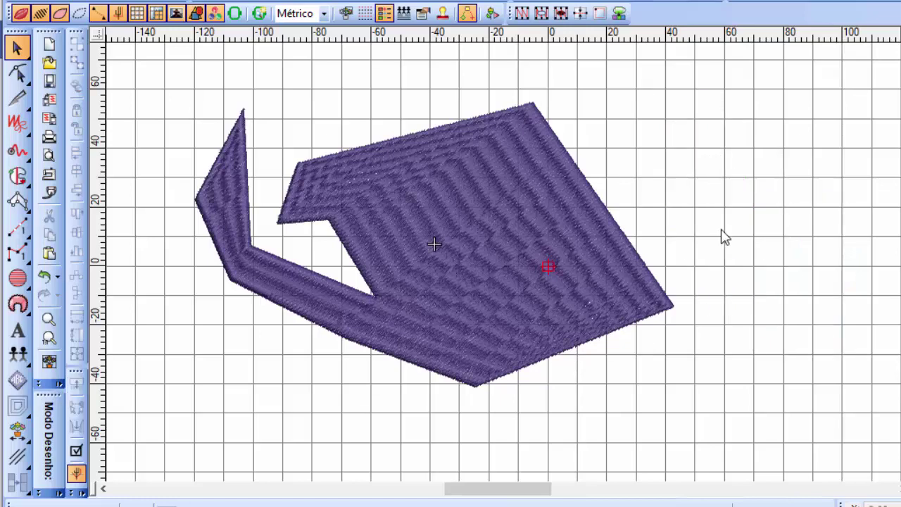
click(495, 244)
drag(495, 245, 543, 255)
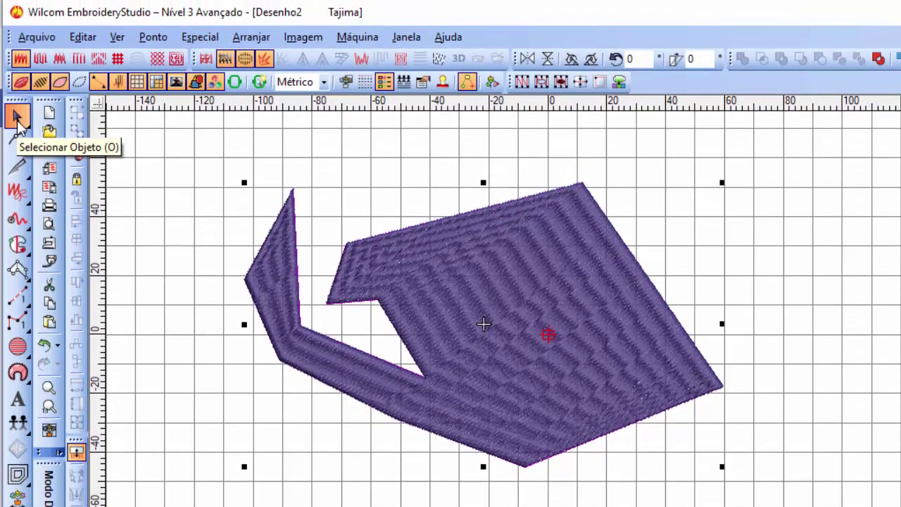
Change the concave shape's stitch type to Tatami and deselect it
click(40, 59)
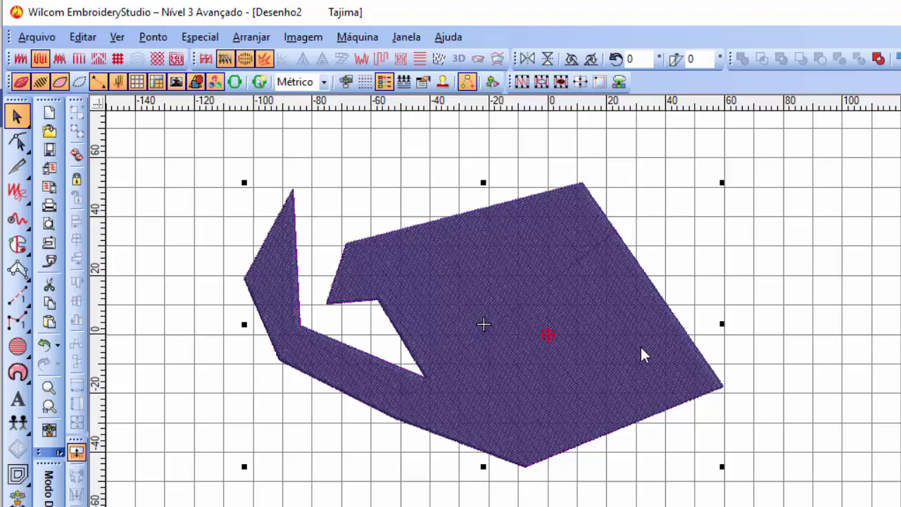
click(18, 119)
click(738, 277)
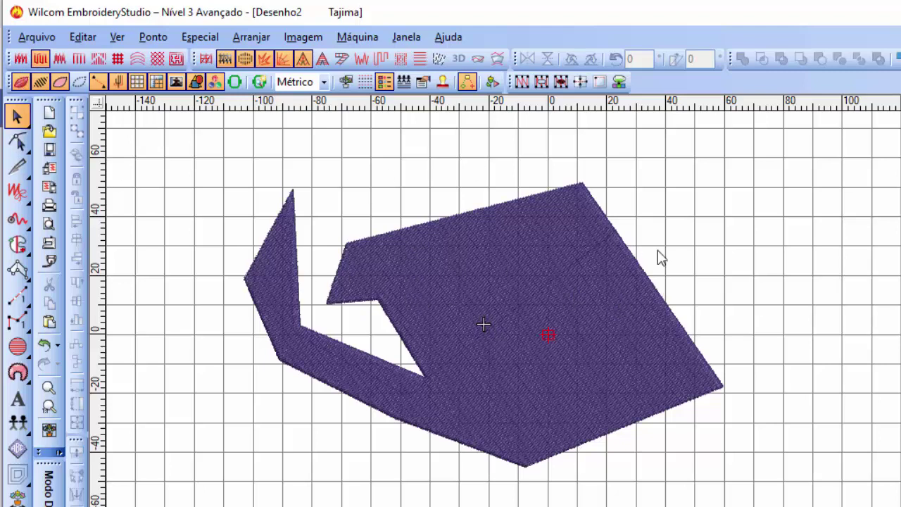
Set the concave shape's stitch type back to Satin and deselect it
click(525, 292)
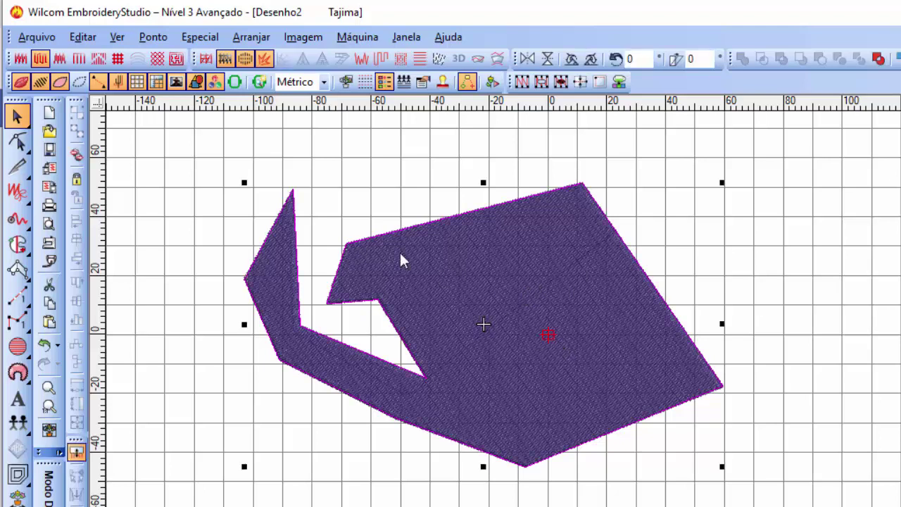
click(21, 61)
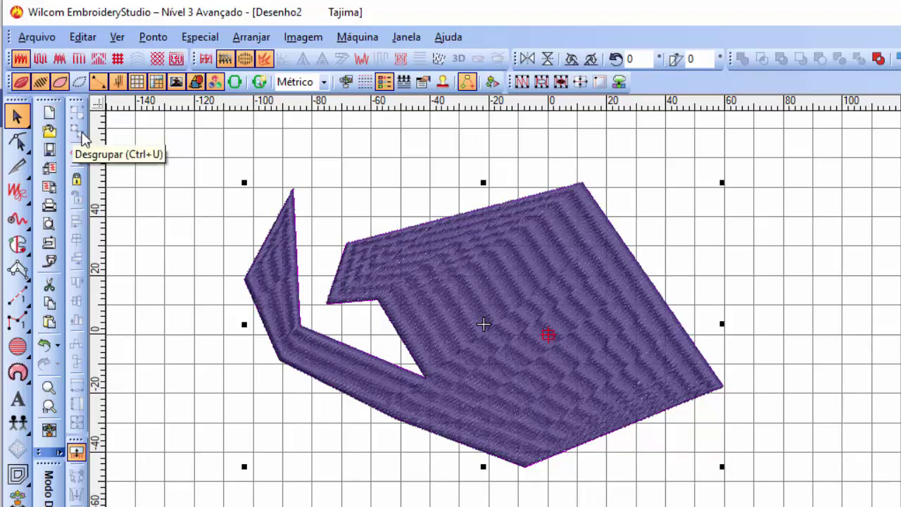
click(223, 156)
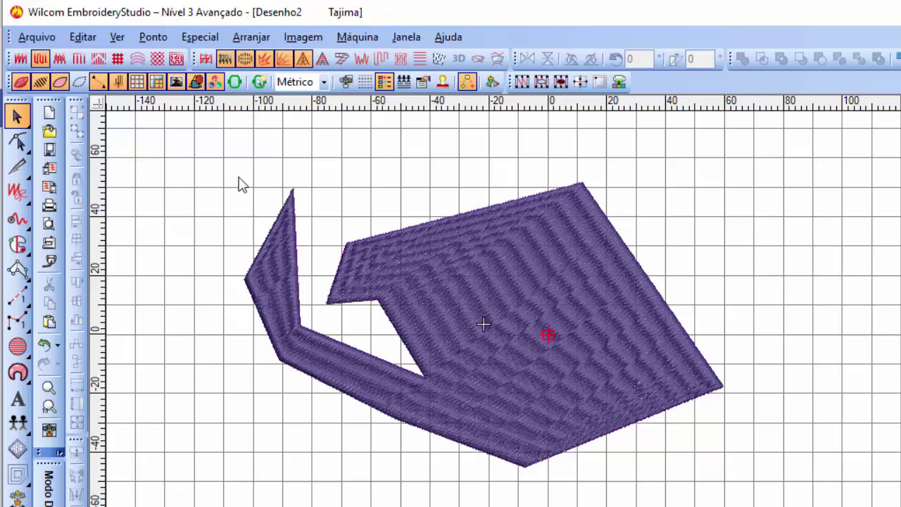
Delete the concave fill shape so the design is empty
click(480, 301)
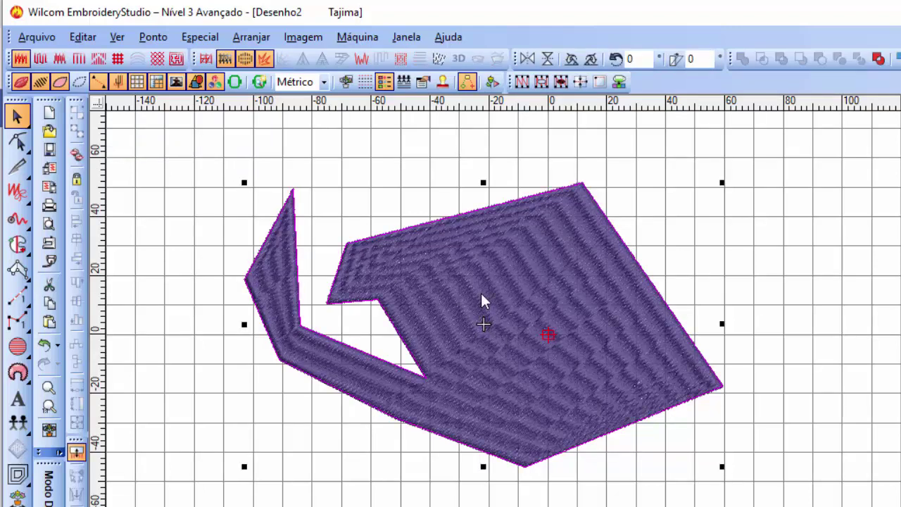
key(Delete)
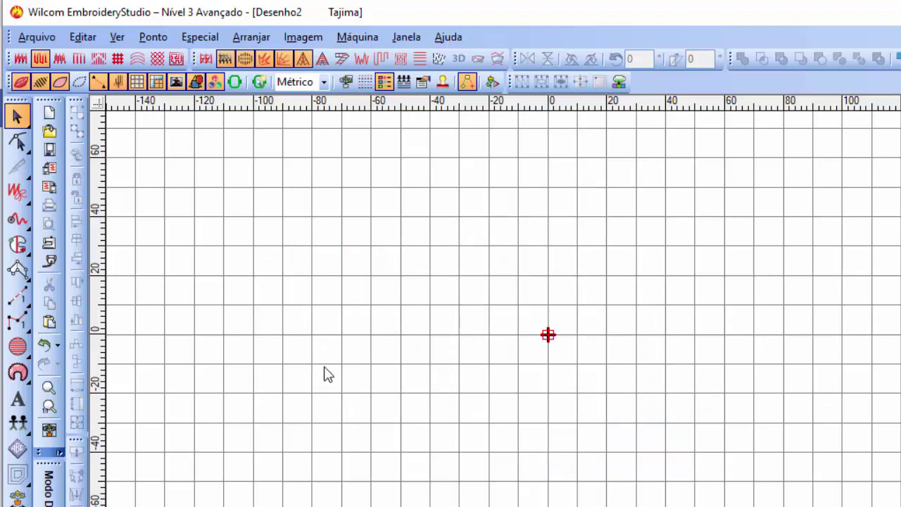
Digitize a closed rectangular fill outline about 125 mm wide and 92 mm high
click(18, 244)
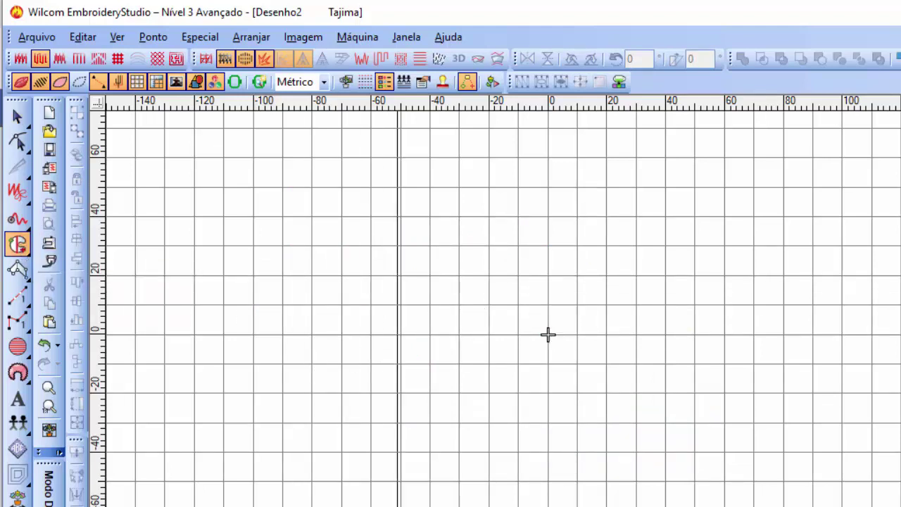
click(547, 335)
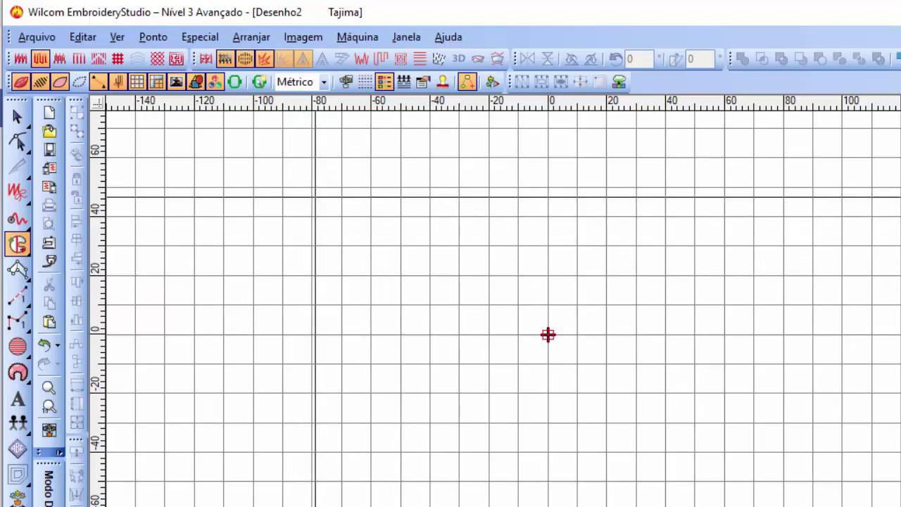
click(315, 197)
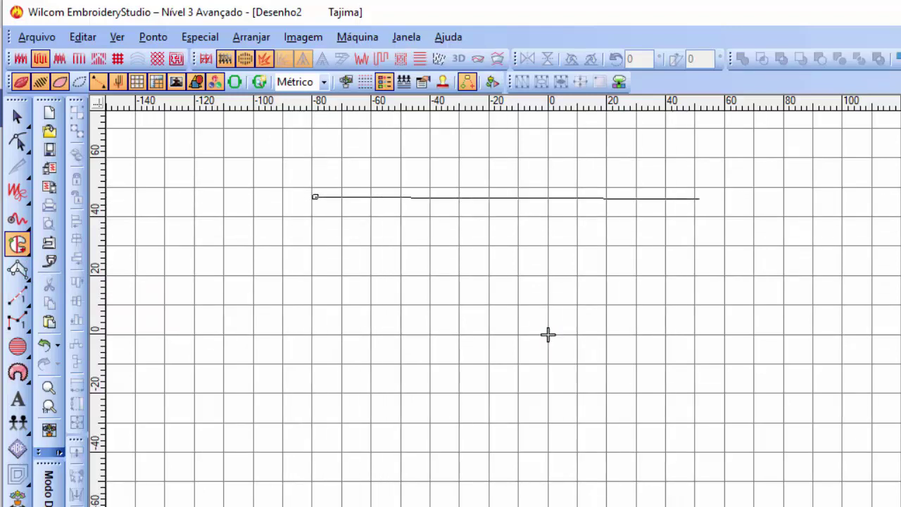
click(682, 196)
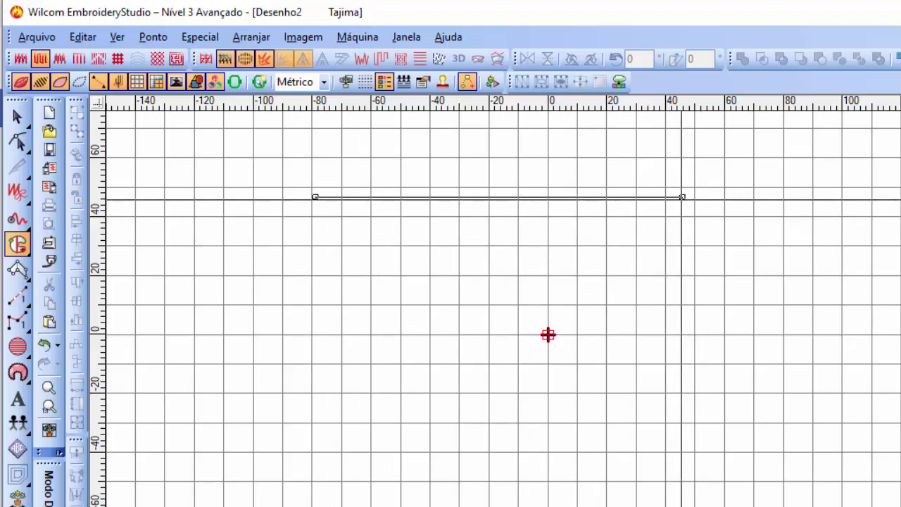
click(673, 466)
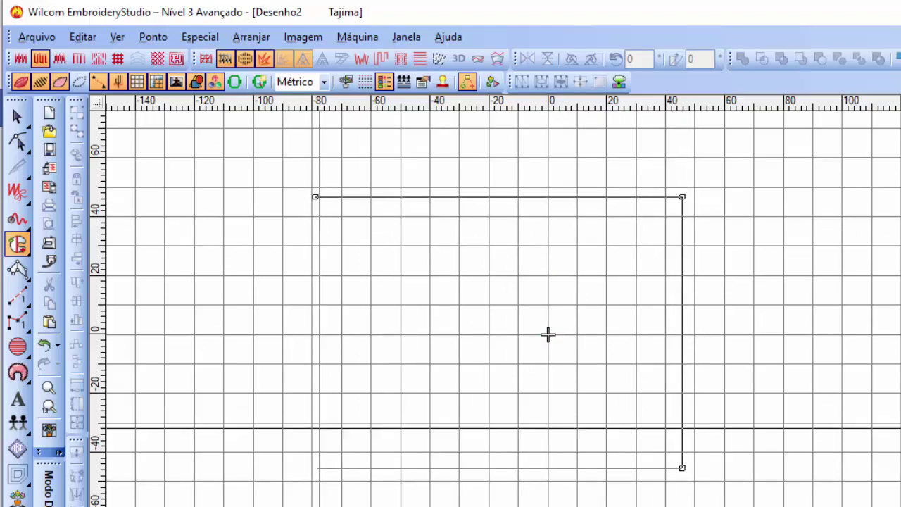
click(314, 431)
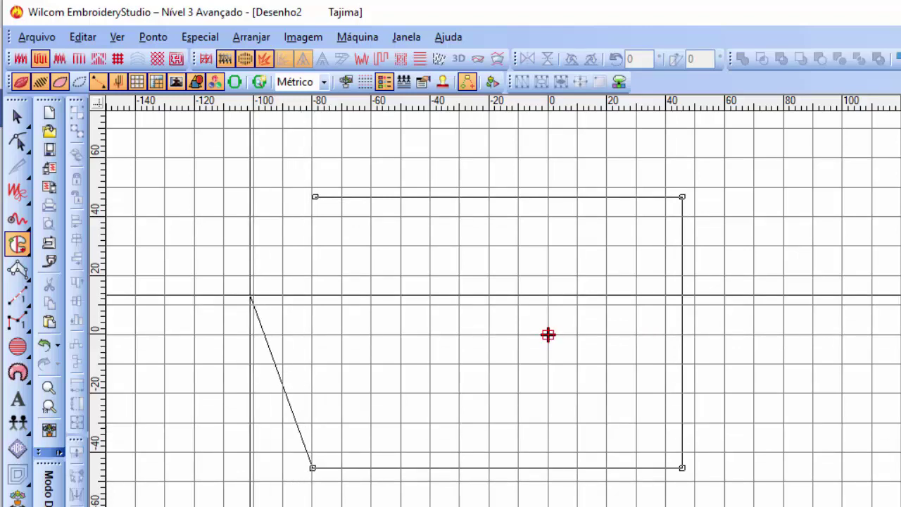
key(Return)
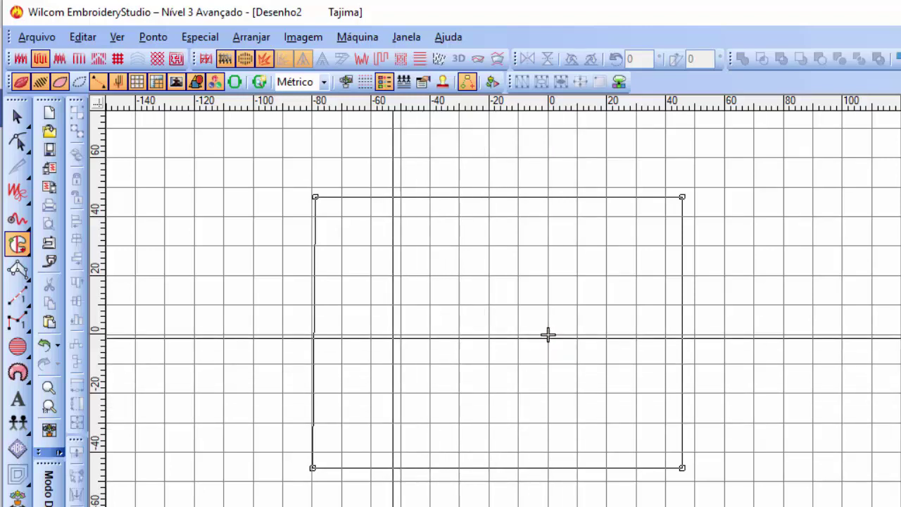
Outline a five-point concave hole inside the rectangle and generate the stitch fill around it
click(396, 333)
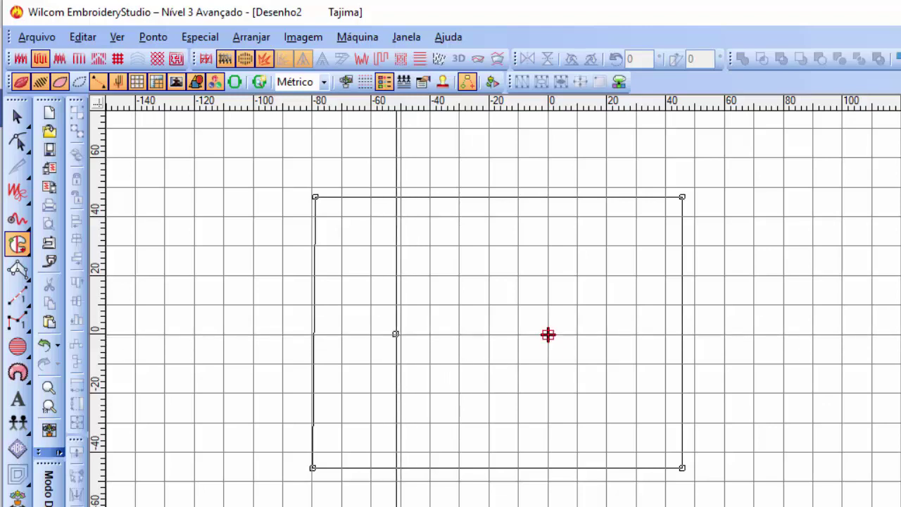
click(482, 242)
click(597, 370)
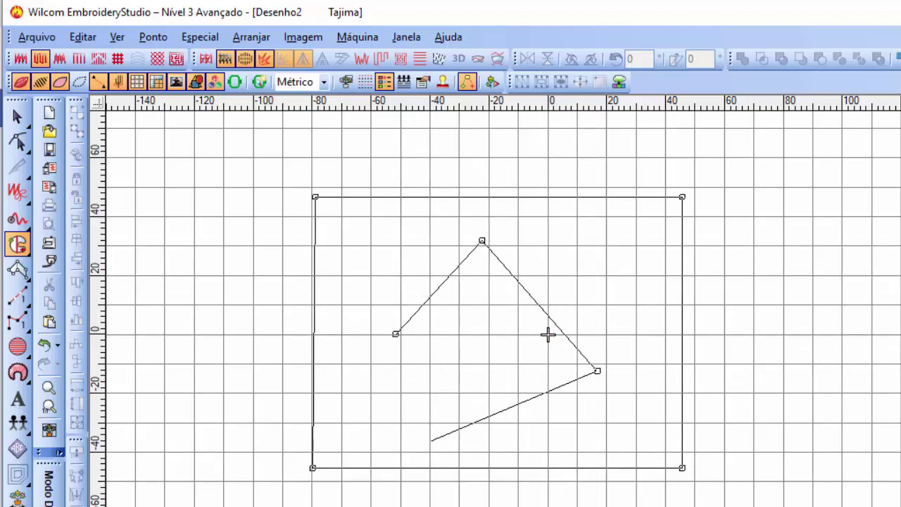
click(464, 447)
click(462, 368)
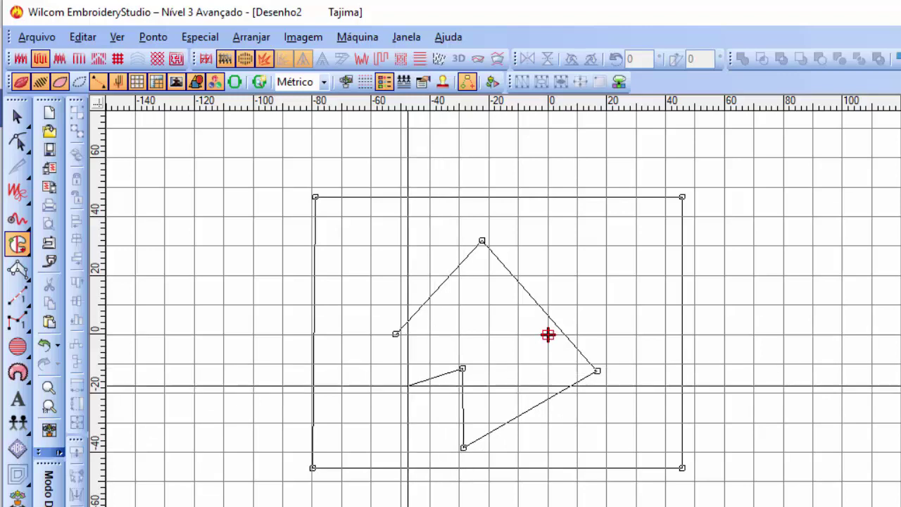
key(Return)
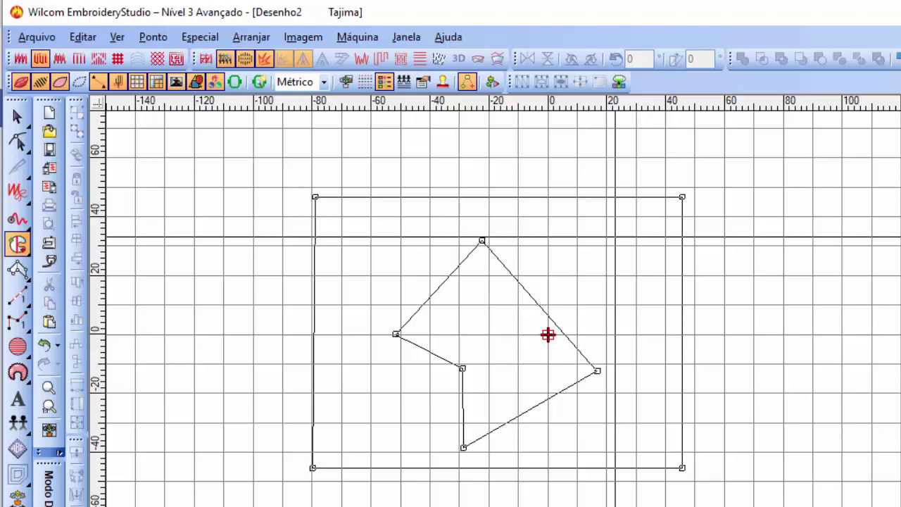
key(Return)
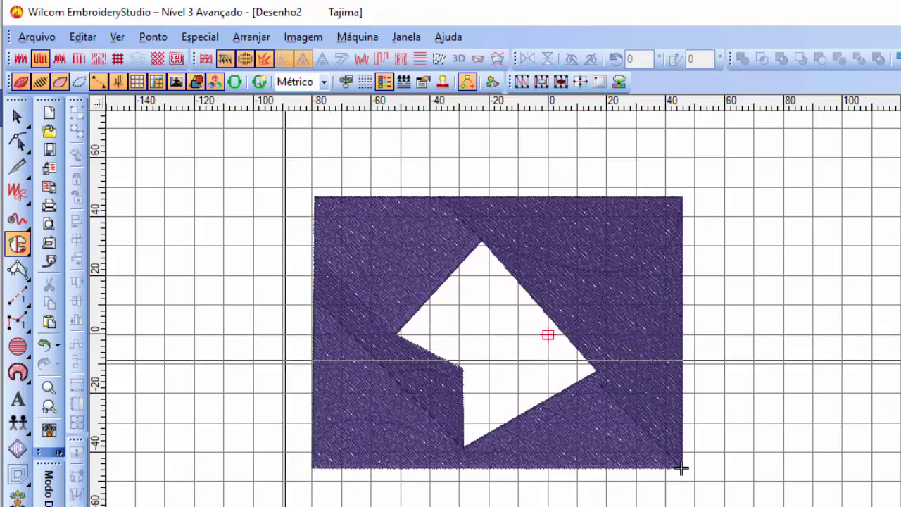
Delete the rectangular fill with the five-point hole
click(18, 118)
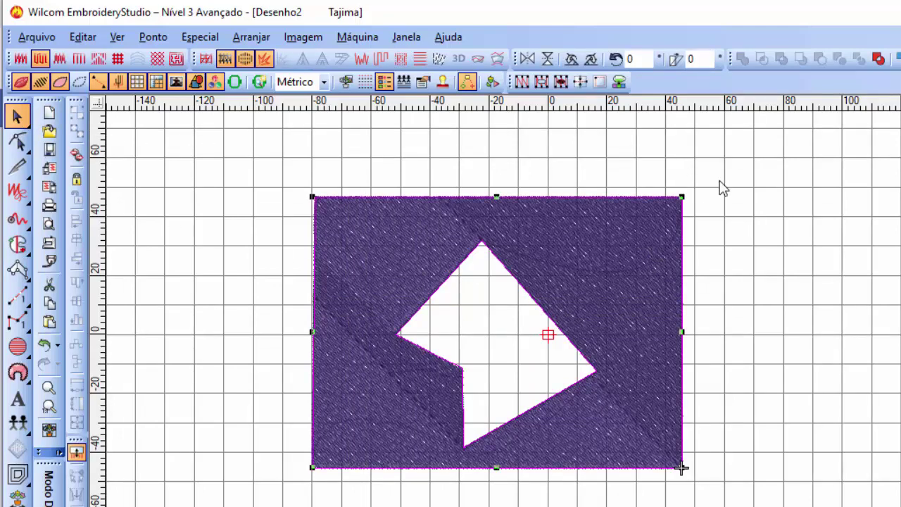
click(825, 275)
click(582, 237)
key(Delete)
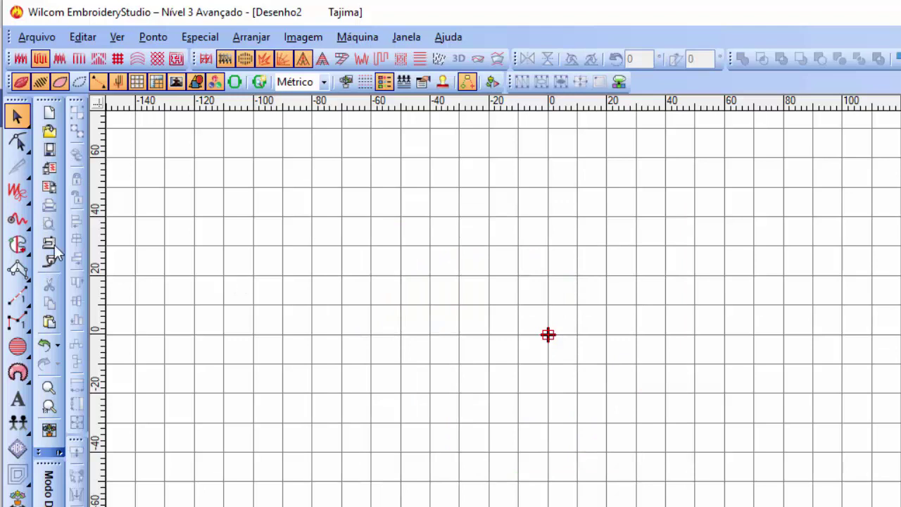
Digitize the outer curve of a C-shaped fill from about X -57, Y 25 mm clockwise around the lower-left lobe to about X -47, Y -12 mm
click(17, 247)
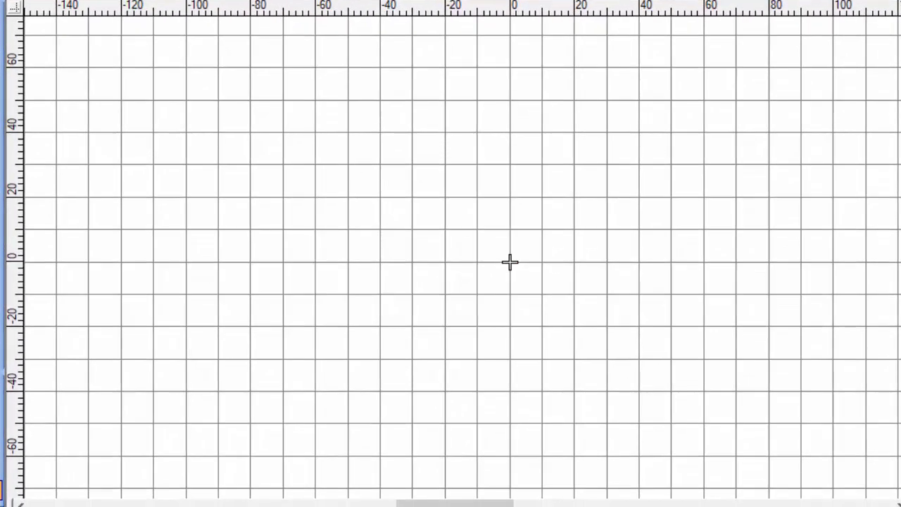
click(325, 183)
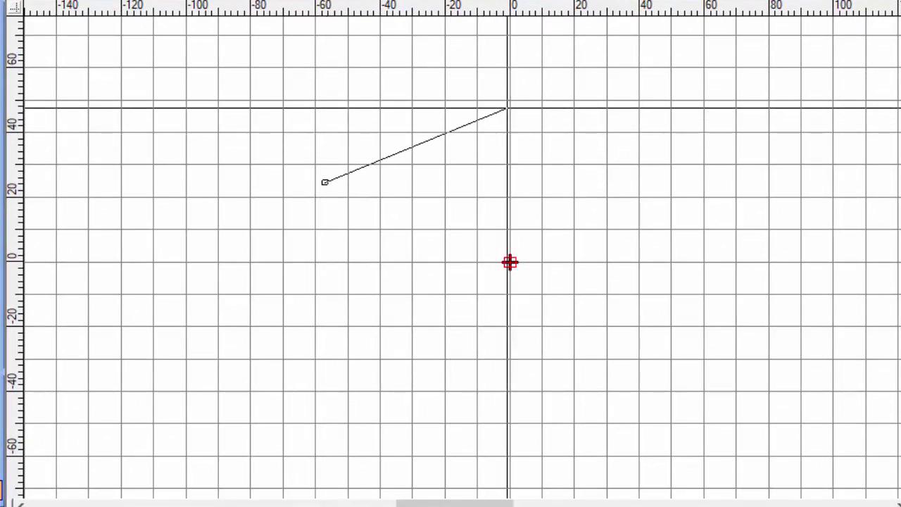
click(508, 103)
click(646, 250)
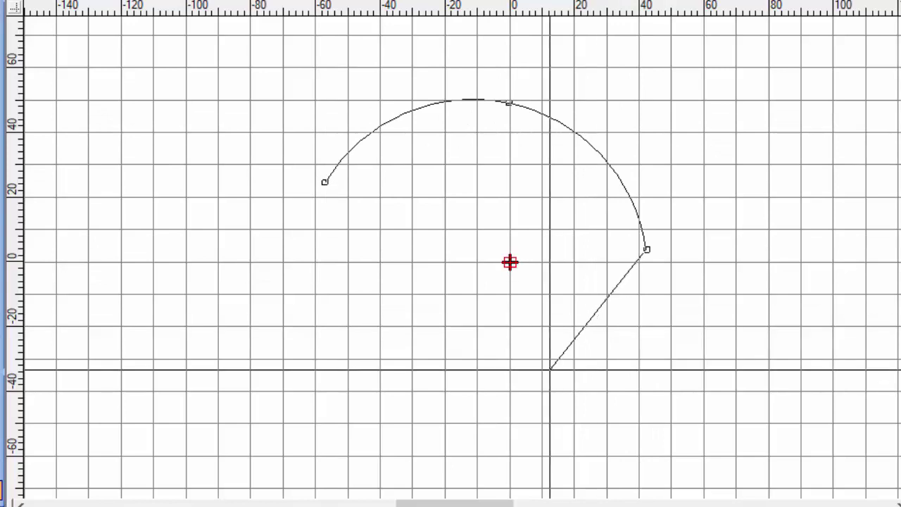
click(549, 368)
click(340, 408)
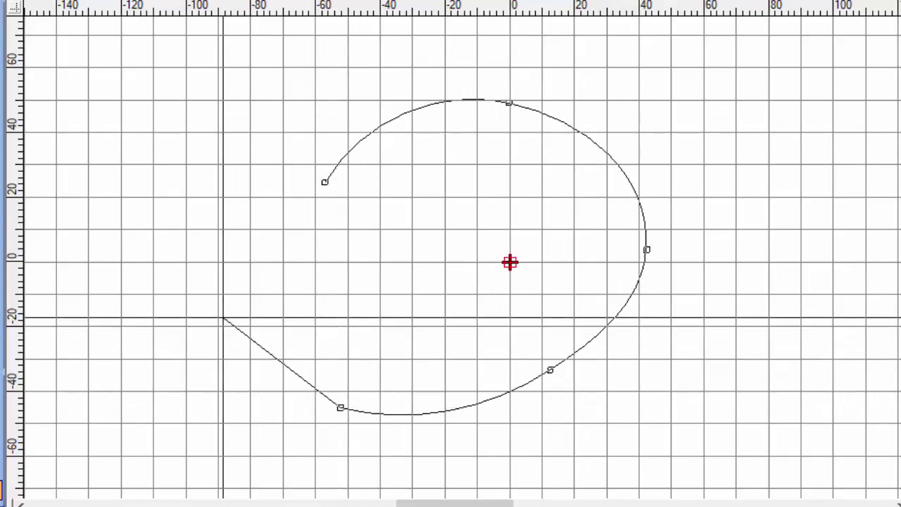
click(223, 317)
click(358, 302)
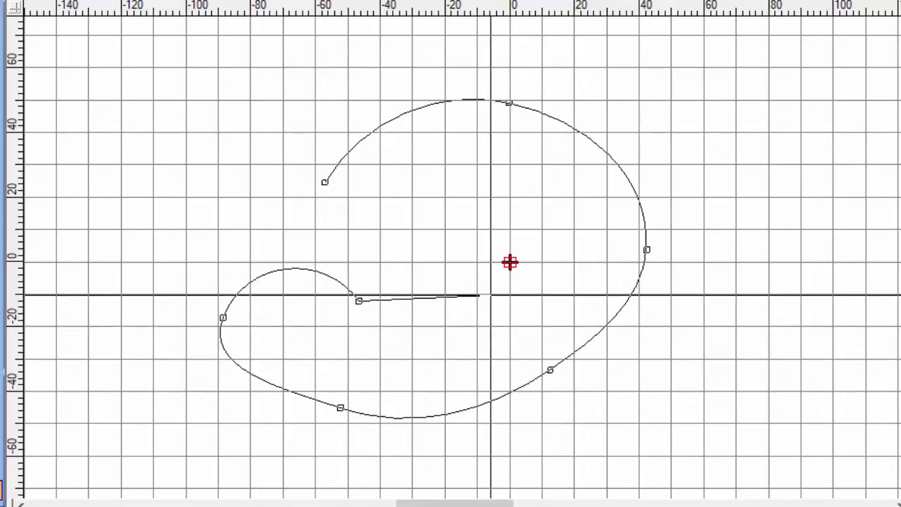
Close the C-shaped outline with an inner curve and a rounded upper-left lobe, and fill it using a near-vertical stitch angle
click(489, 296)
click(470, 229)
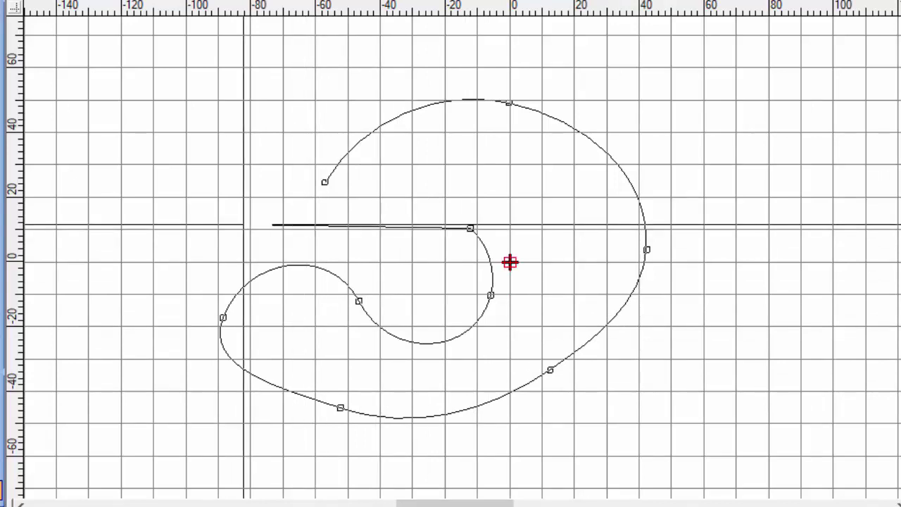
click(215, 229)
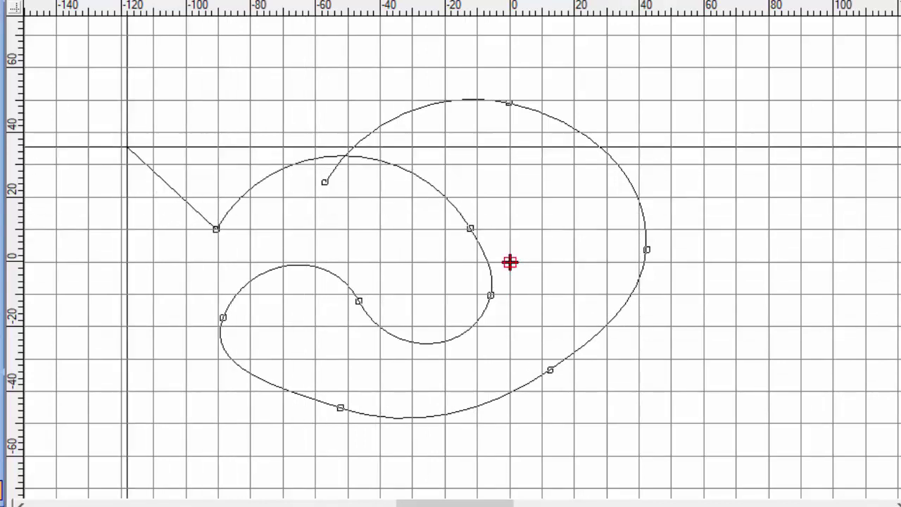
click(128, 137)
click(169, 94)
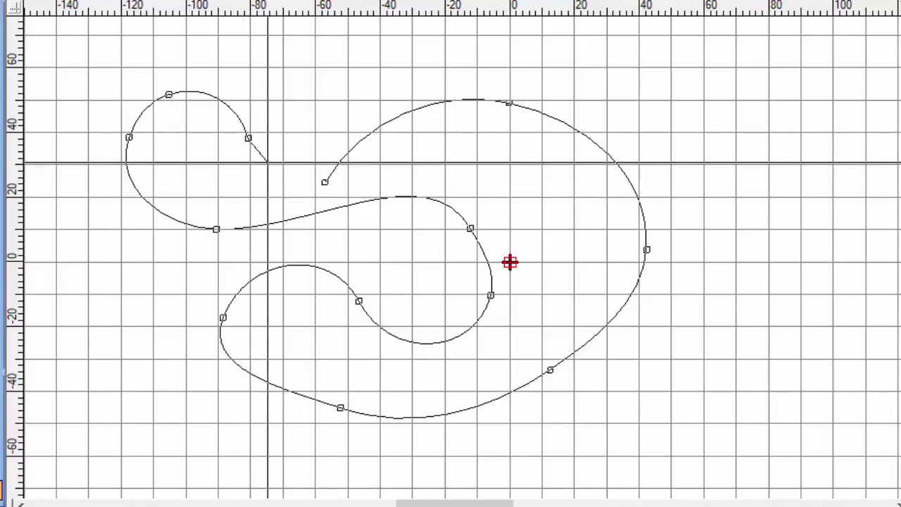
key(Return)
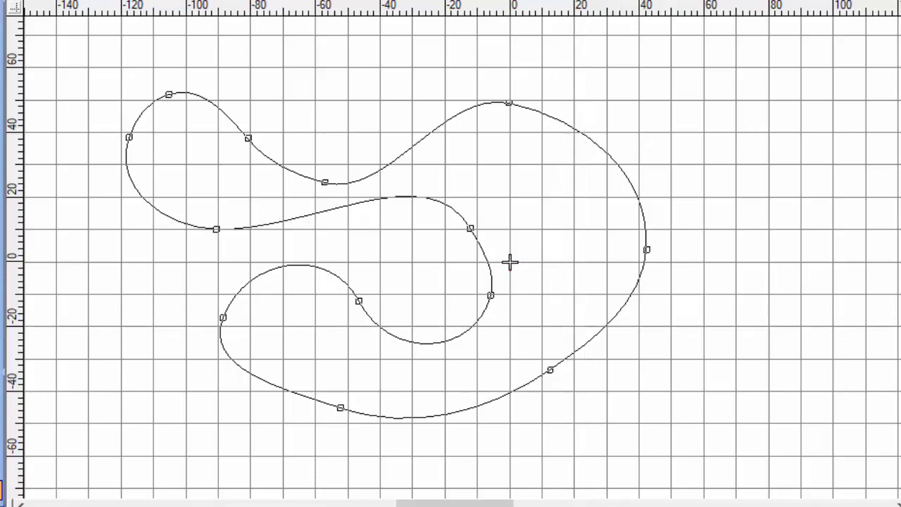
click(325, 432)
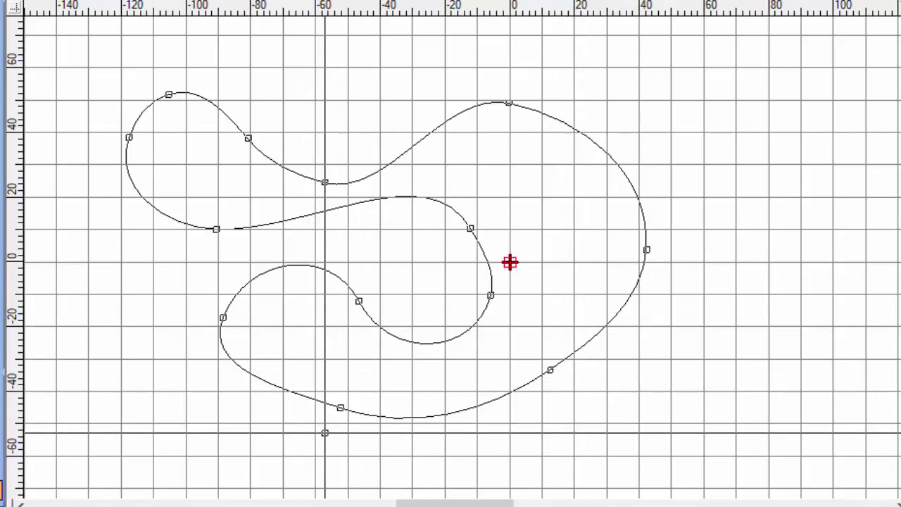
click(339, 68)
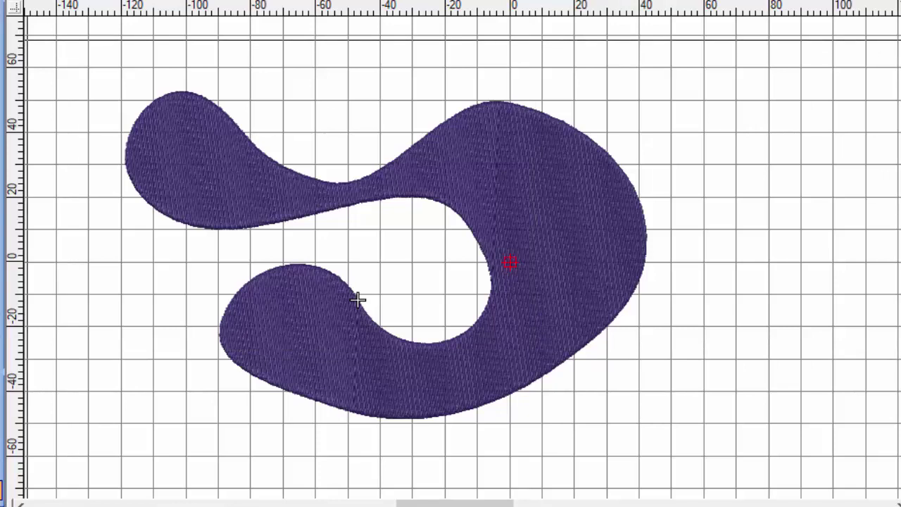
Delete the curved C-shaped fill
click(1, 42)
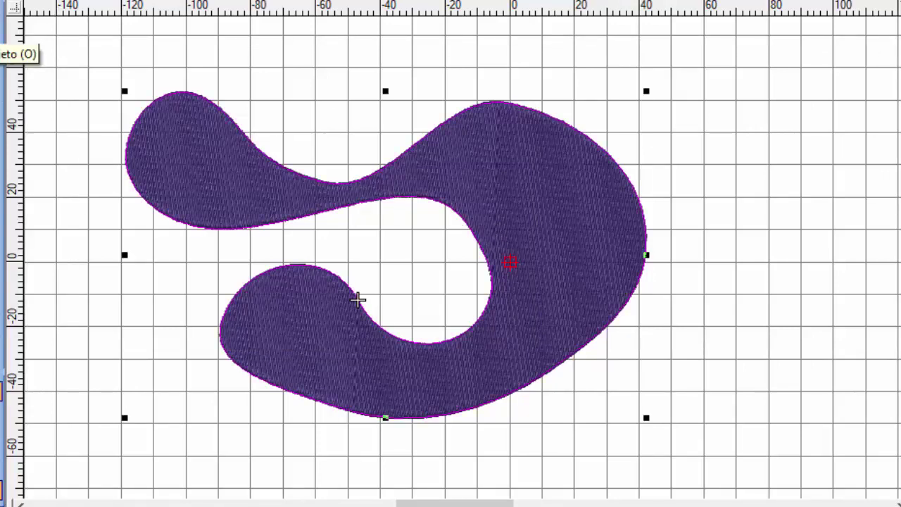
key(Delete)
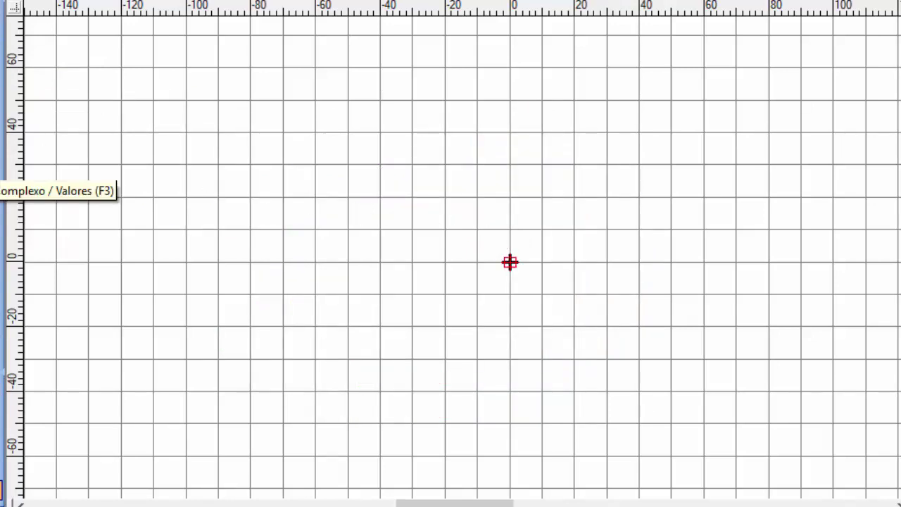
Start a new complex fill outline at about X -90, Y 0 mm with a curve point at about X -52, Y 40 mm
click(2, 172)
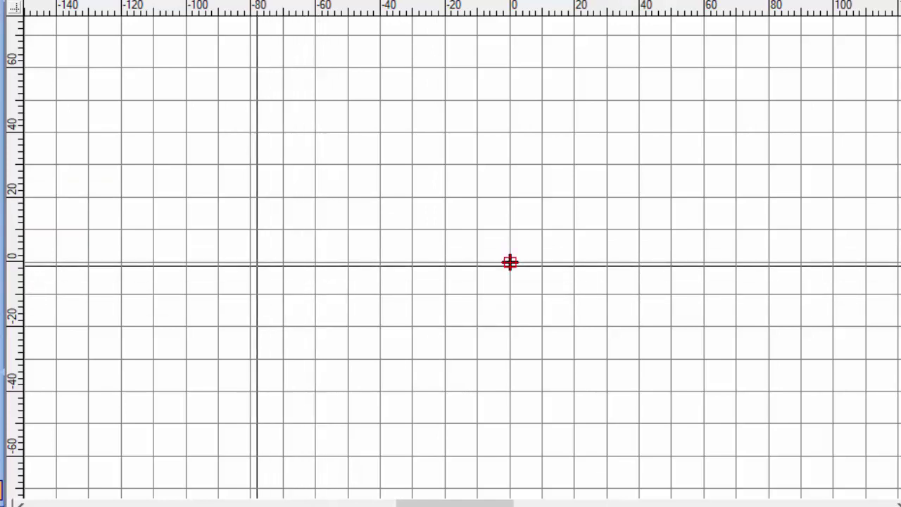
click(510, 262)
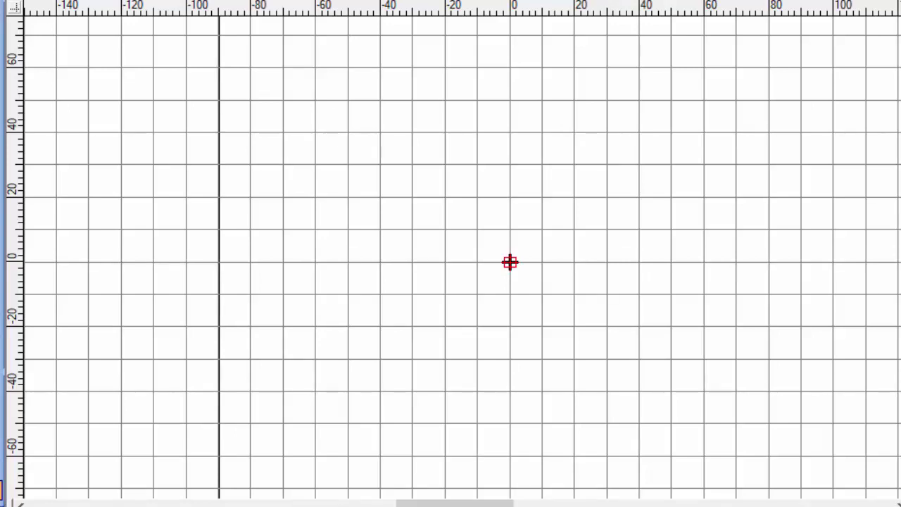
click(219, 262)
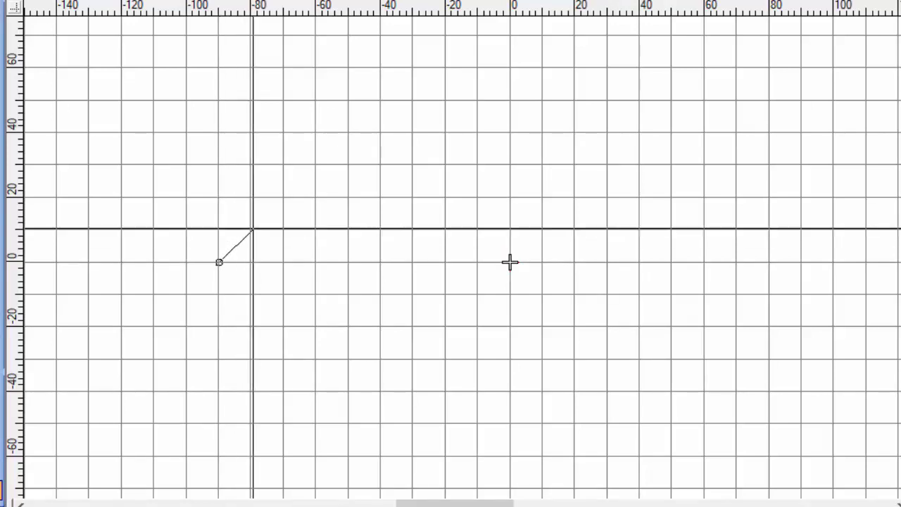
click(342, 132)
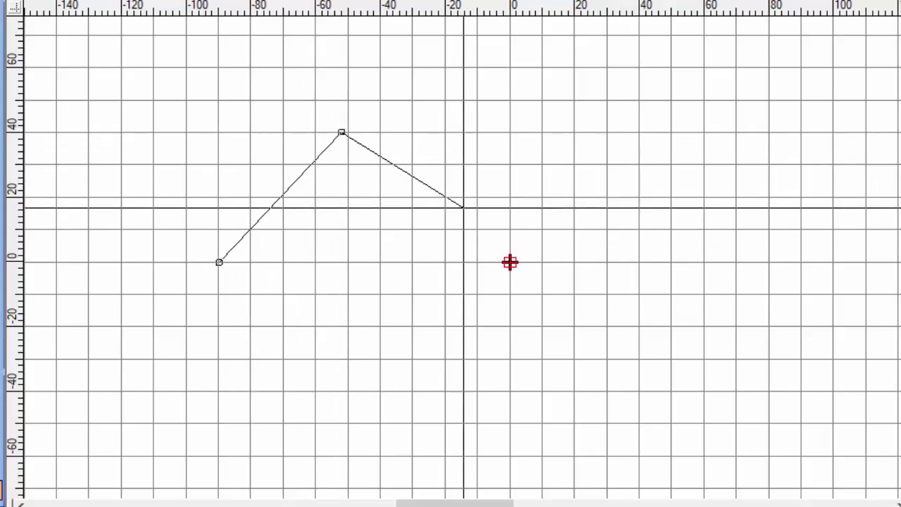
Try extending the outline through about X -15, Y 0 mm and X 31, Y 40 mm, and remove both points again
click(461, 262)
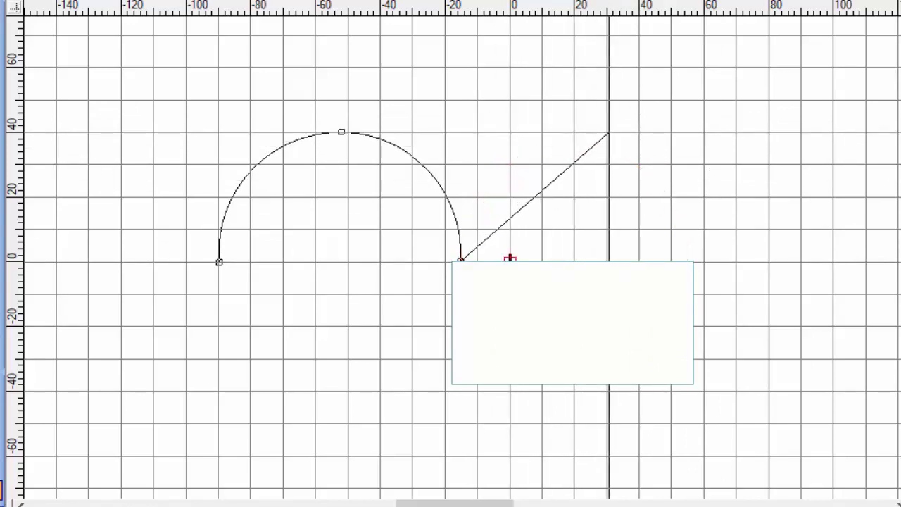
click(608, 133)
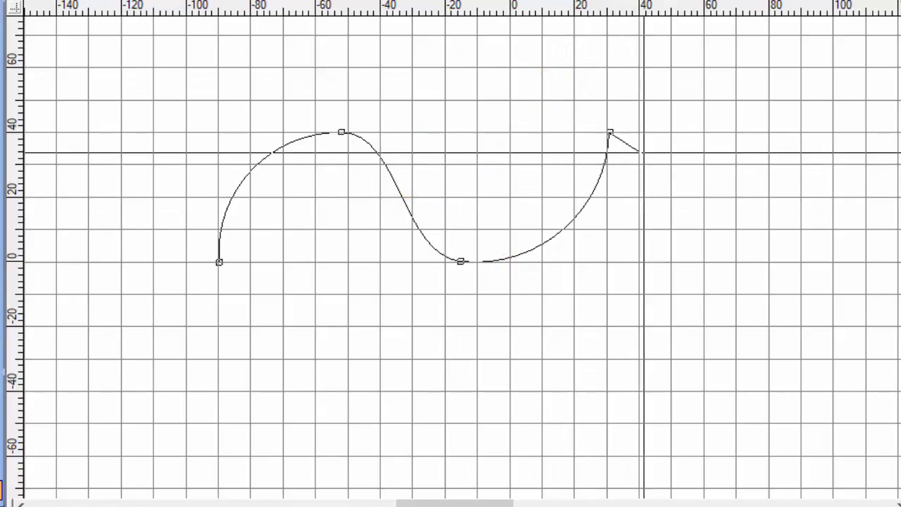
key(BackSpace)
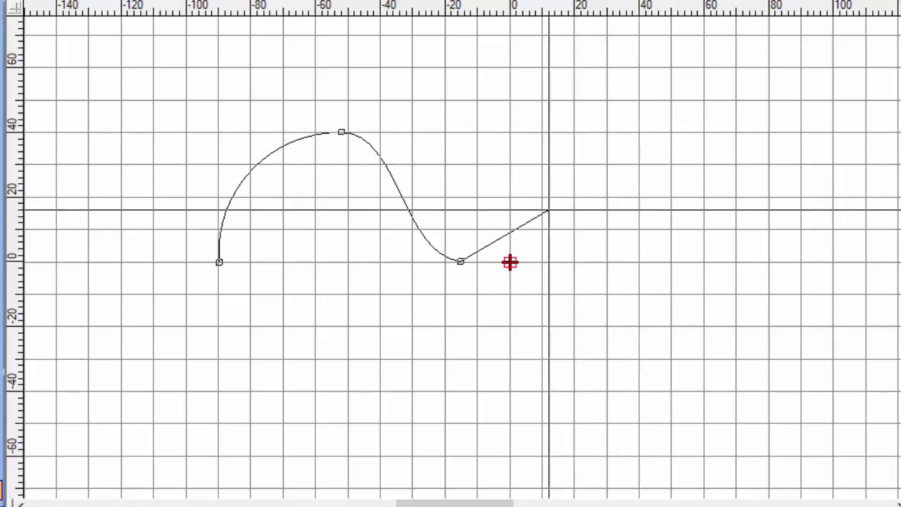
key(BackSpace)
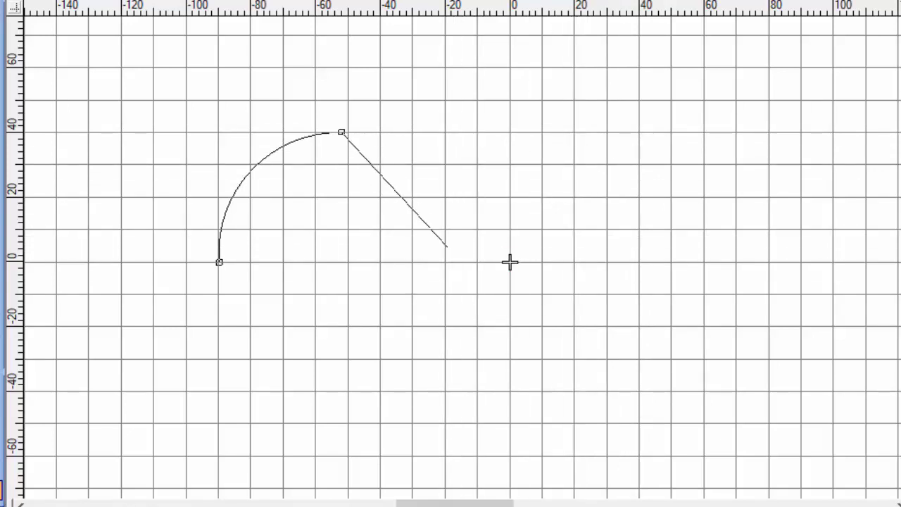
Move the outline's first curve point to about X -41, Y 40 mm, and continue through a corner at X 10, Y 0 to X 60, Y 40
key(BackSpace)
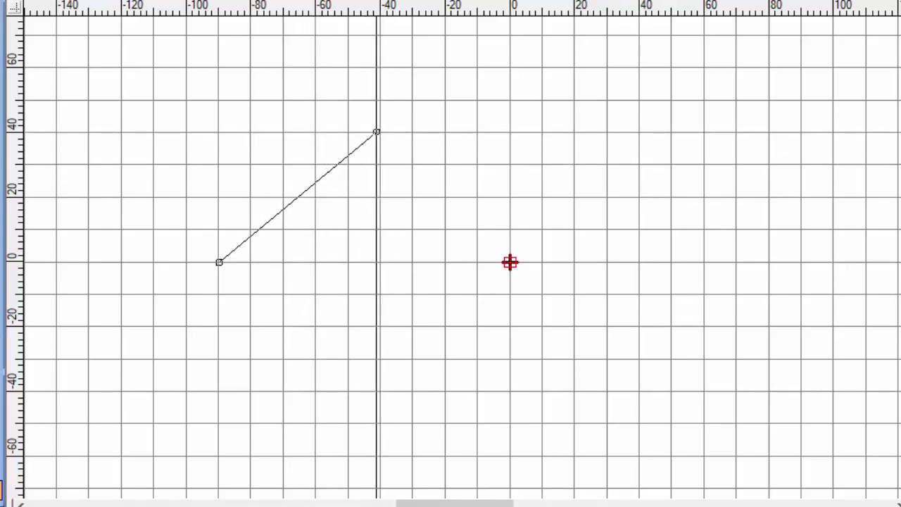
click(376, 132)
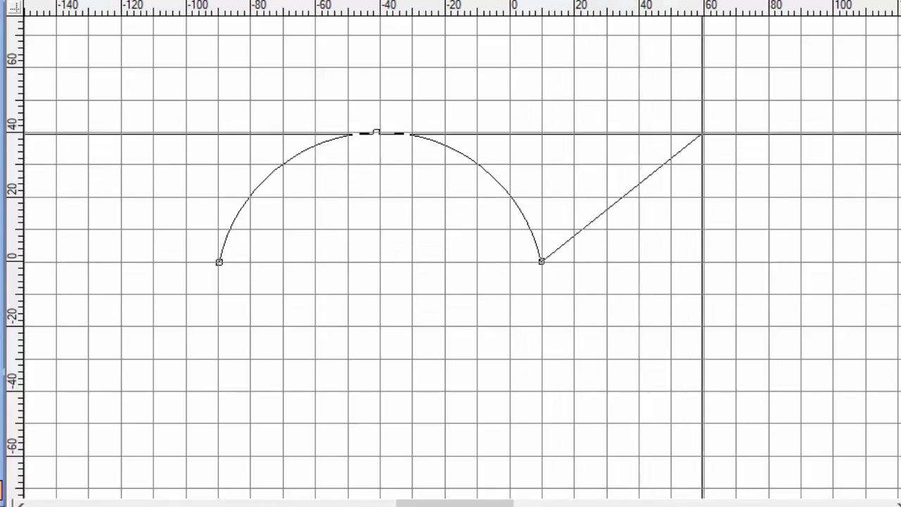
key(Escape)
click(705, 131)
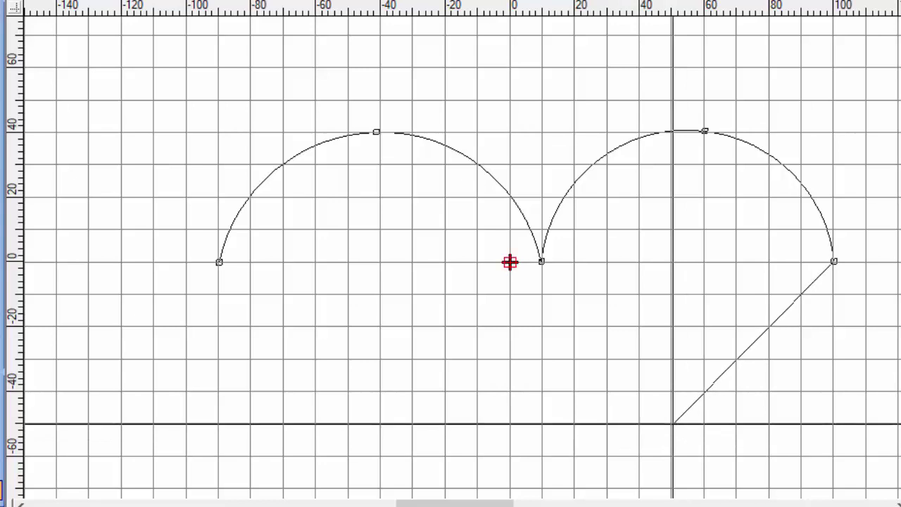
Complete the outline as two round lobes with lower curve points near X 50 and X -40, Y -50 mm and a corner at X 10, Y -10, and fill it
click(672, 423)
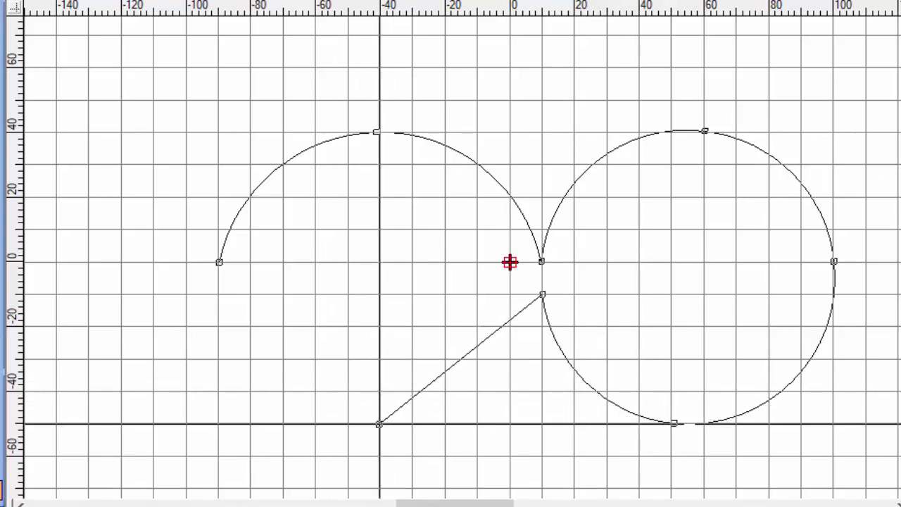
click(378, 424)
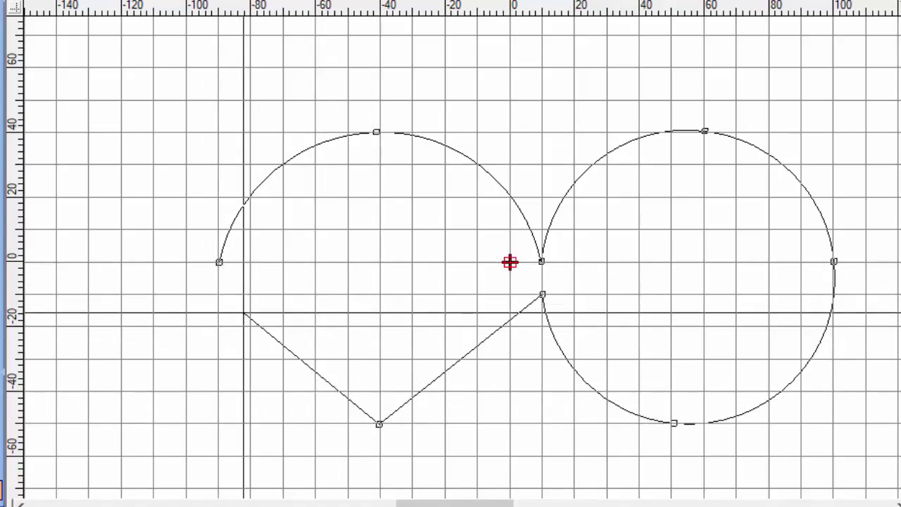
click(243, 312)
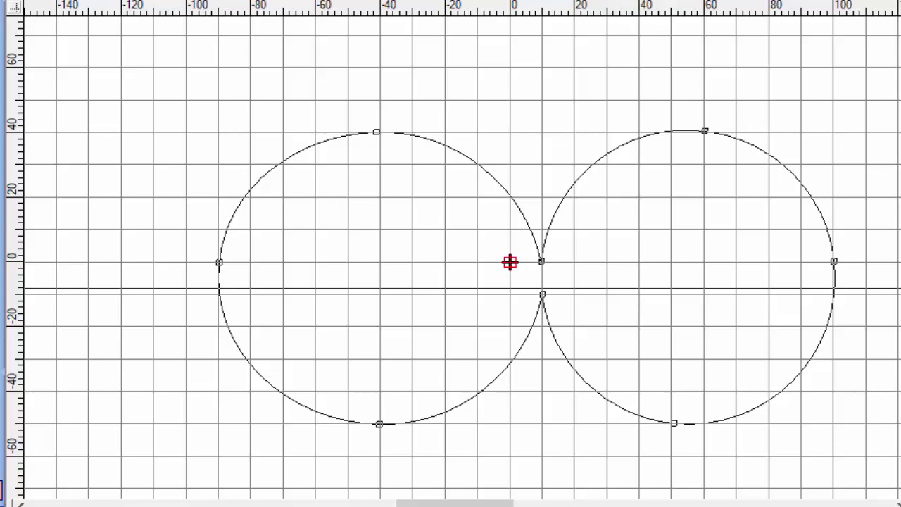
click(510, 263)
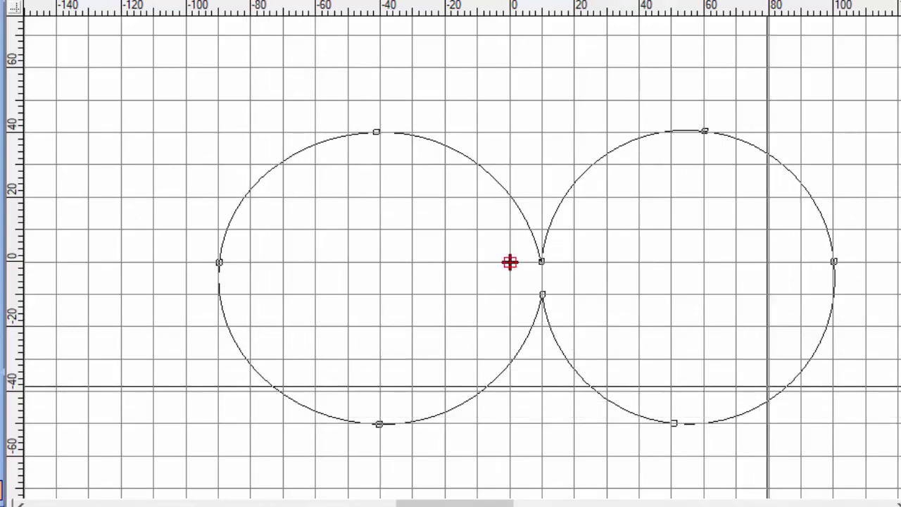
click(767, 386)
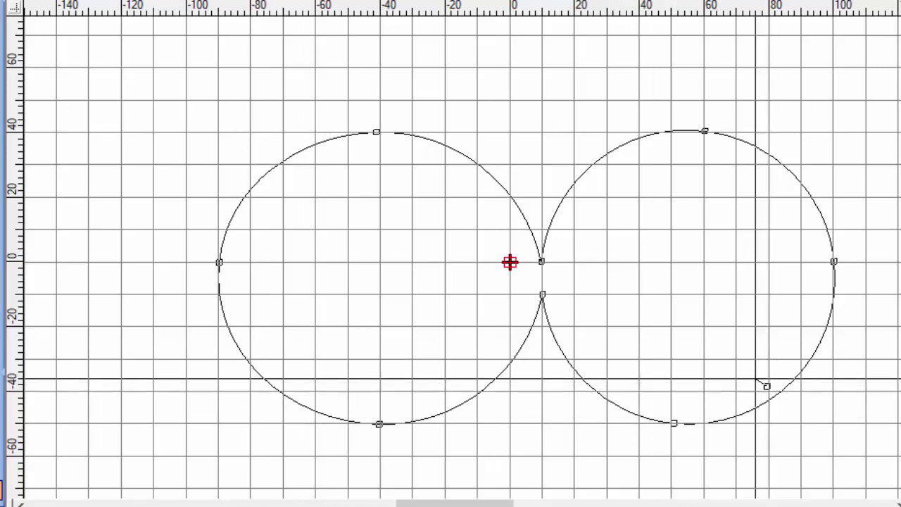
key(Return)
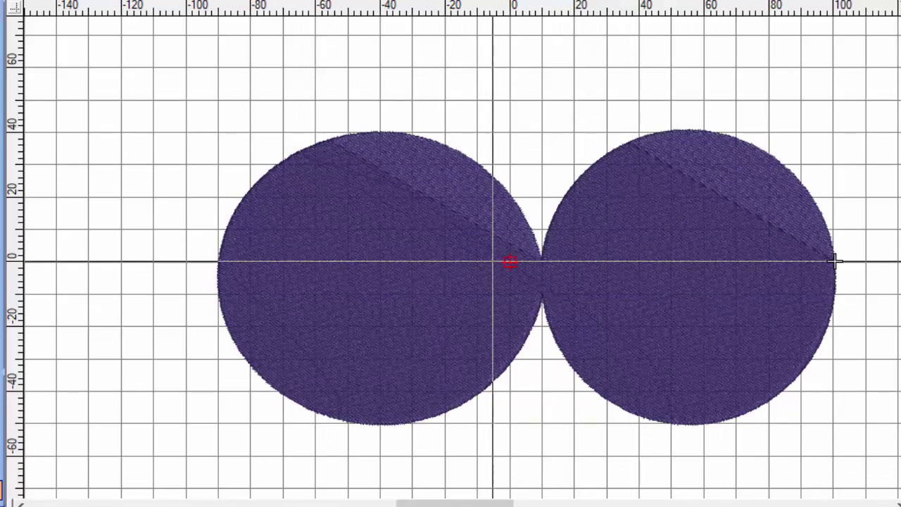
Draw a second two-lobed complex fill above the first, using curve points throughout, including the narrow waist at about X 10, Y 109 and Y 100 mm
key(z)
key(z)
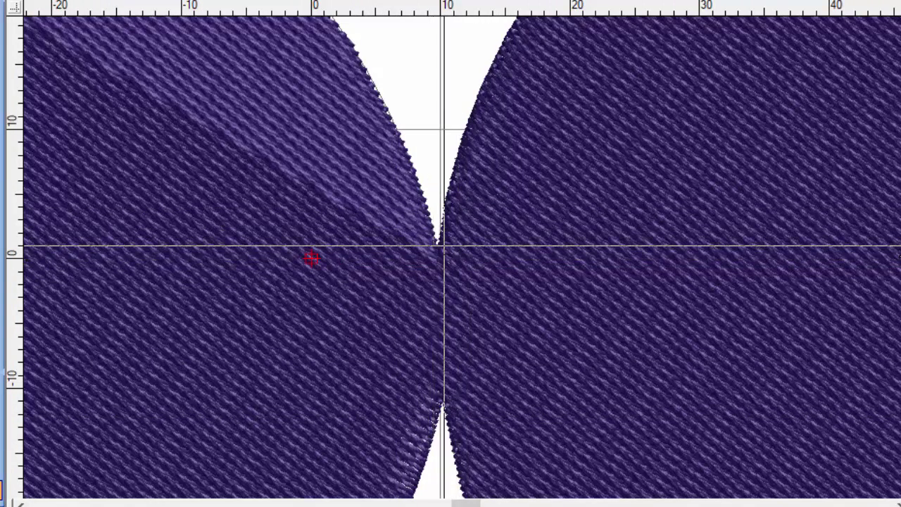
key(shift+z)
key(shift+z)
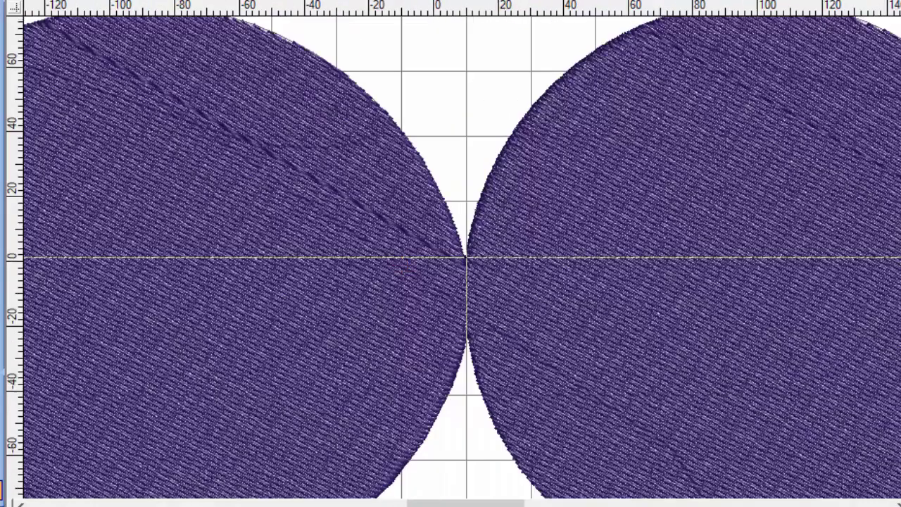
key(shift+z)
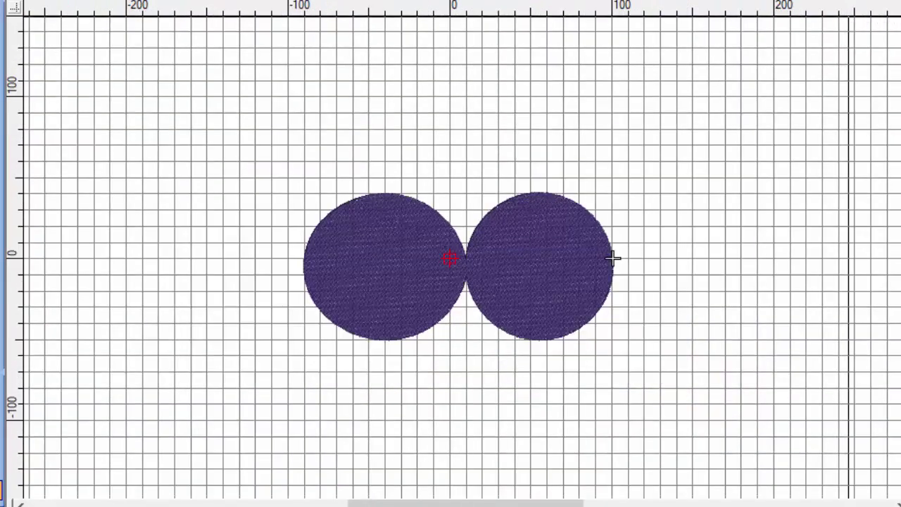
drag(613, 258, 613, 353)
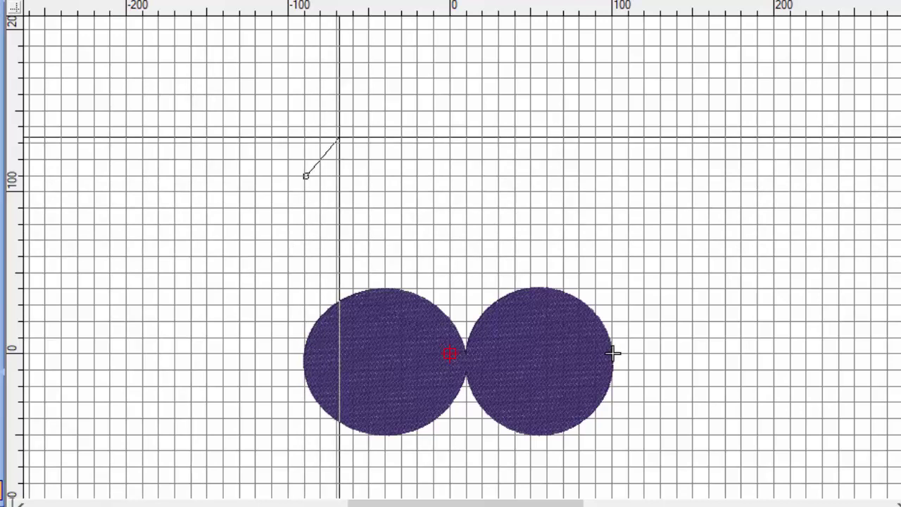
click(388, 96)
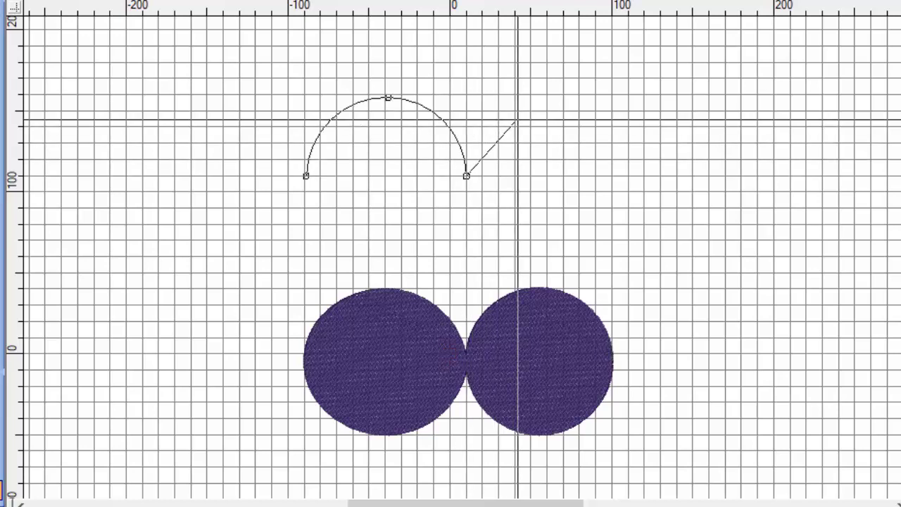
click(549, 94)
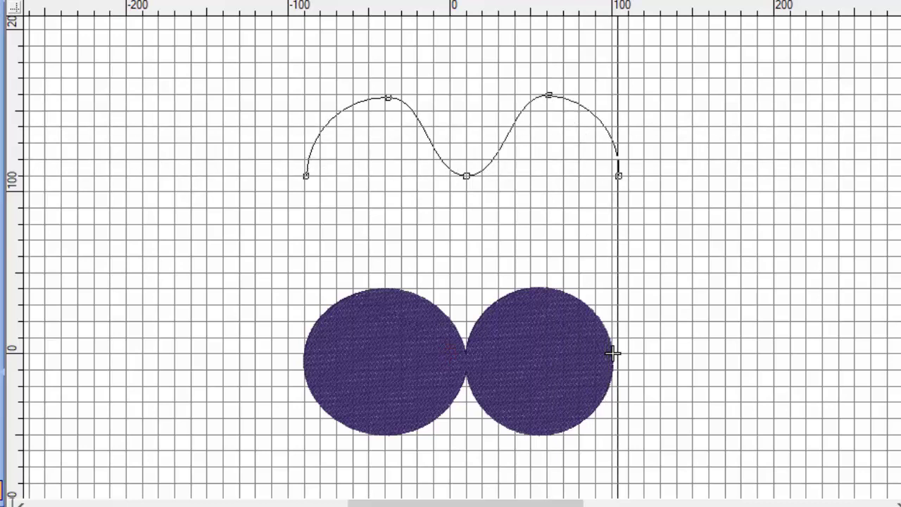
click(548, 243)
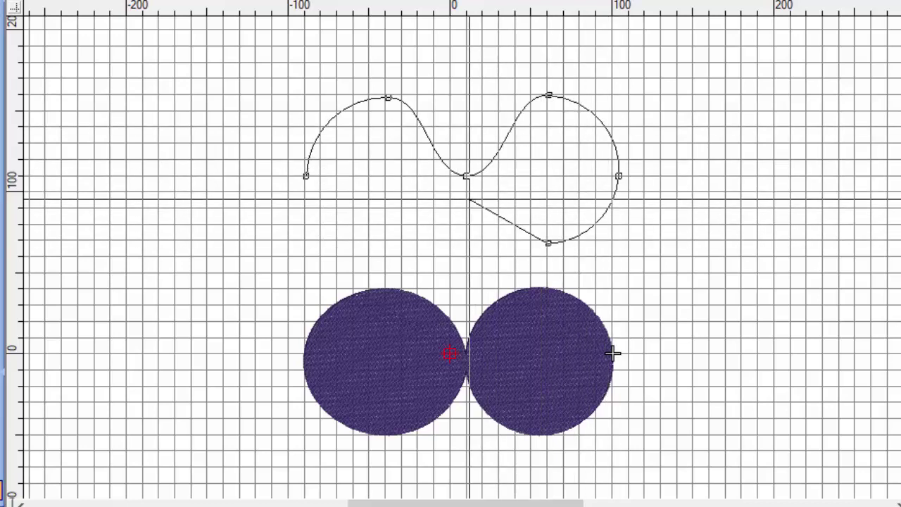
click(467, 189)
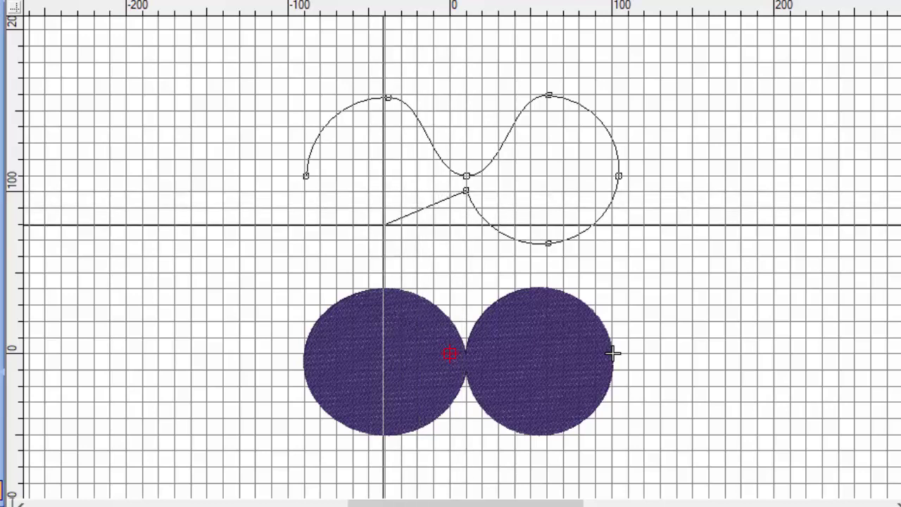
click(385, 243)
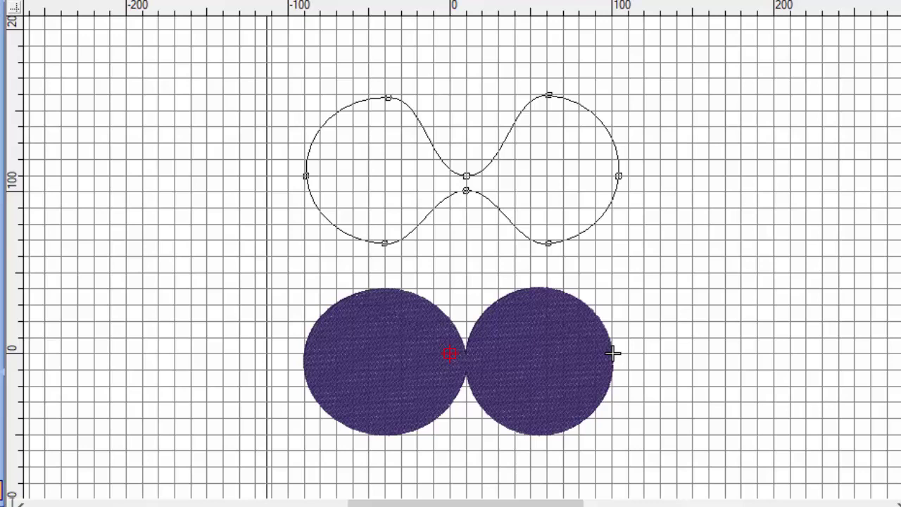
key(Return)
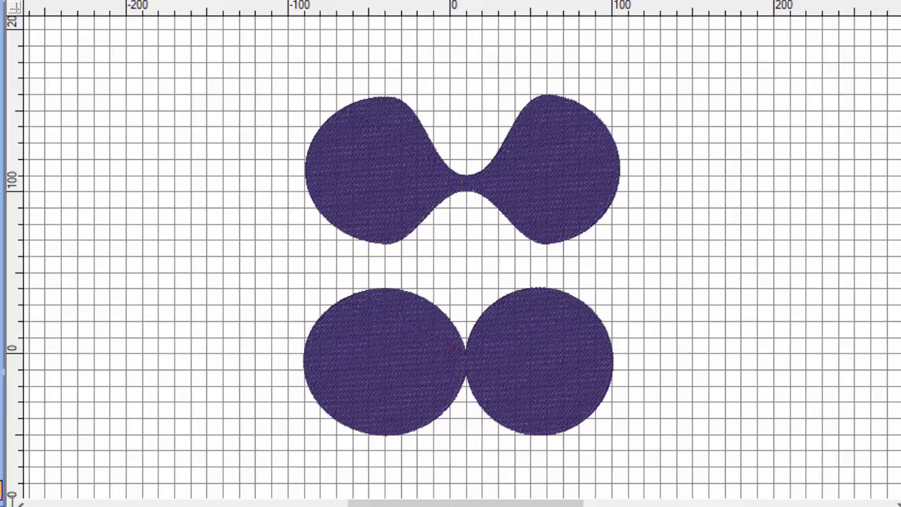
Delete the curved-waist fill and the two-circle fill below it
scroll(466, 350, up, 2)
mouse_move(465, 258)
mouse_down()
mouse_move(462, 209)
mouse_move(469, 191)
mouse_move(483, 195)
mouse_move(444, 151)
mouse_move(475, 246)
mouse_move(477, 183)
mouse_move(475, 282)
mouse_move(460, 244)
mouse_move(465, 298)
mouse_move(463, 263)
mouse_move(483, 242)
mouse_move(467, 241)
mouse_move(462, 256)
mouse_up()
scroll(462, 256, down, 1)
scroll(619, 83, down, 1)
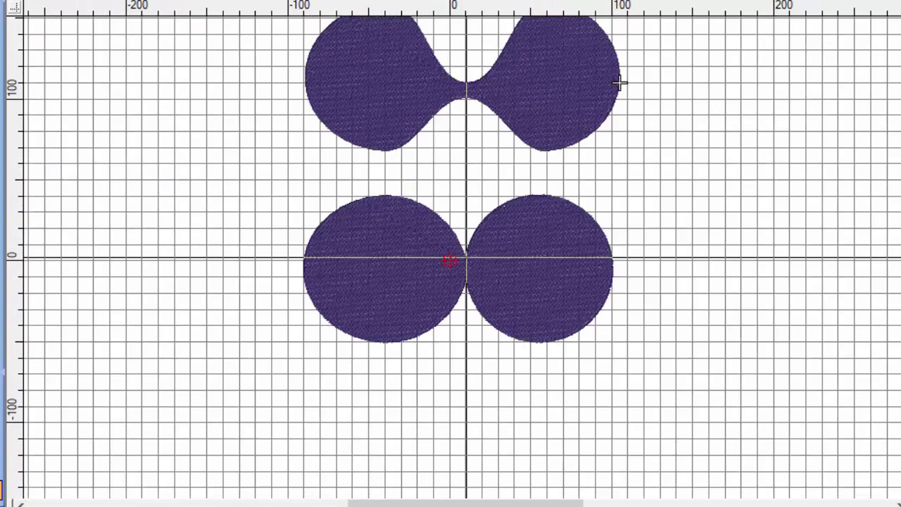
scroll(619, 84, up, 1)
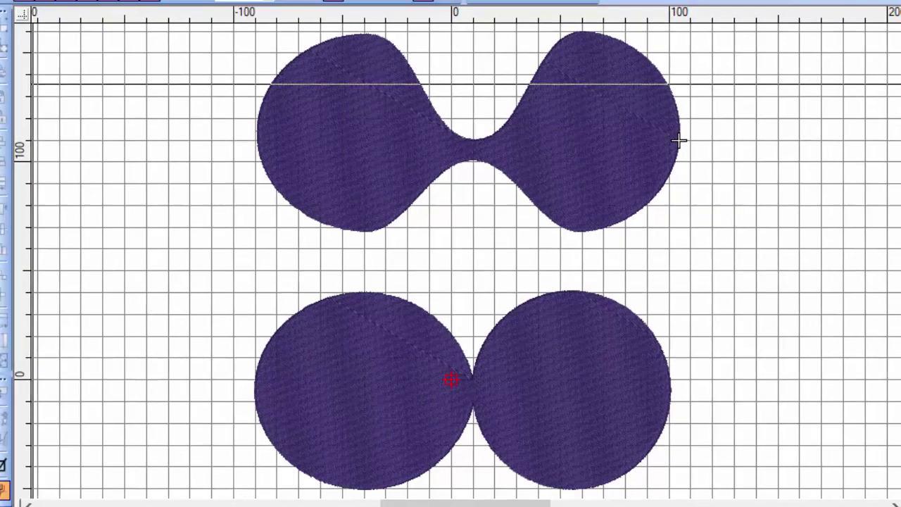
click(15, 92)
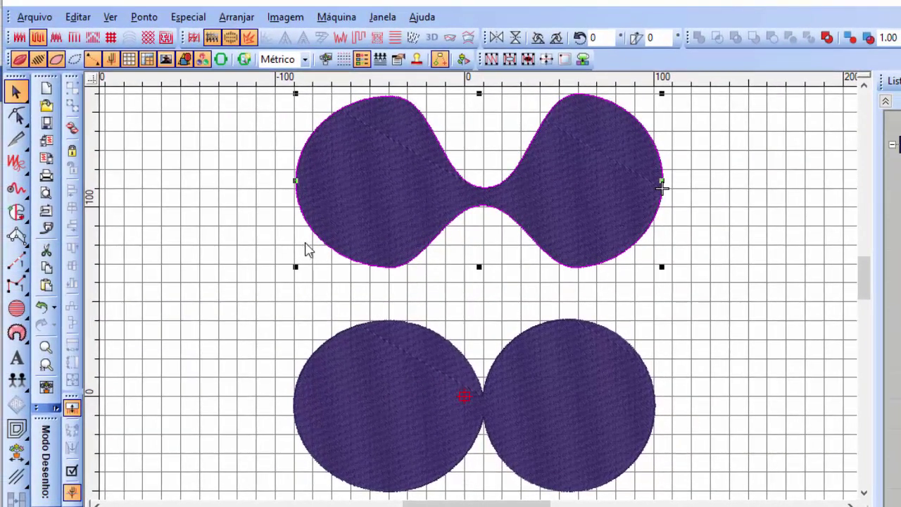
key(Delete)
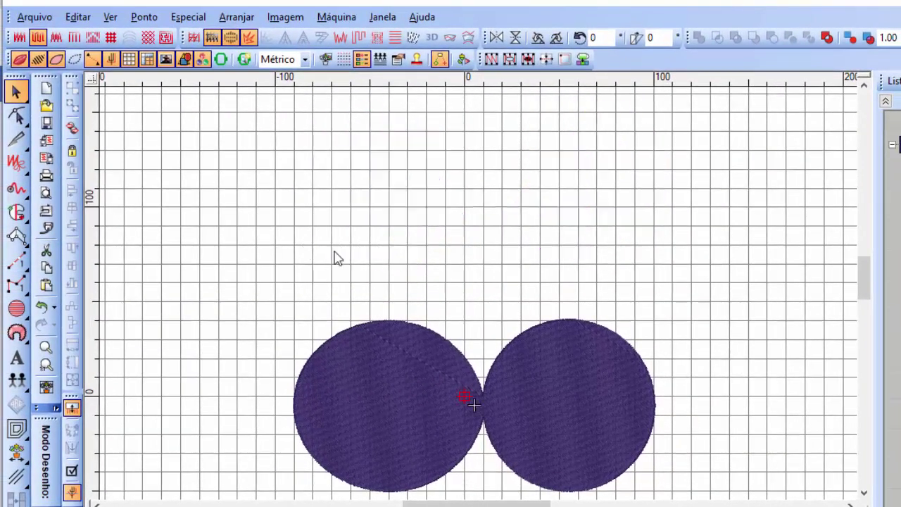
click(390, 390)
key(Delete)
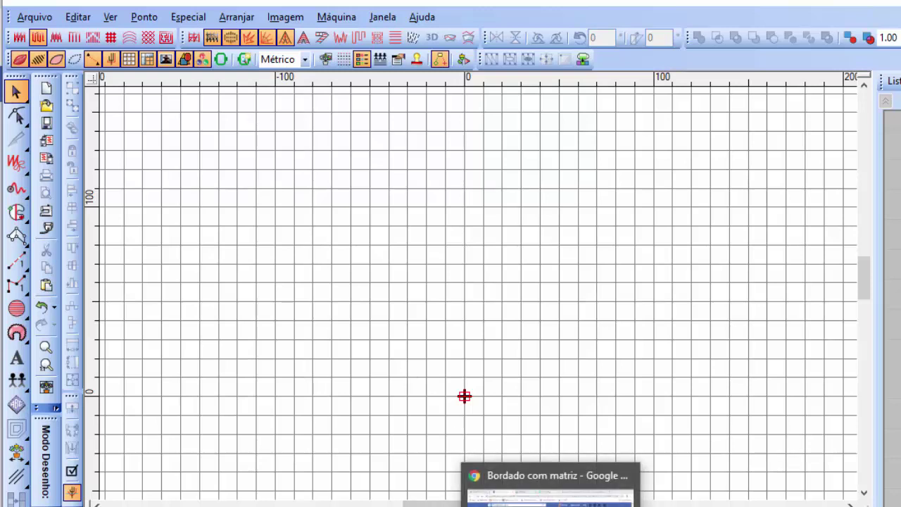
Switch to Chrome with the soccer ball image results, and launch the Captura e Esboço app by searching for "captura"
click(542, 485)
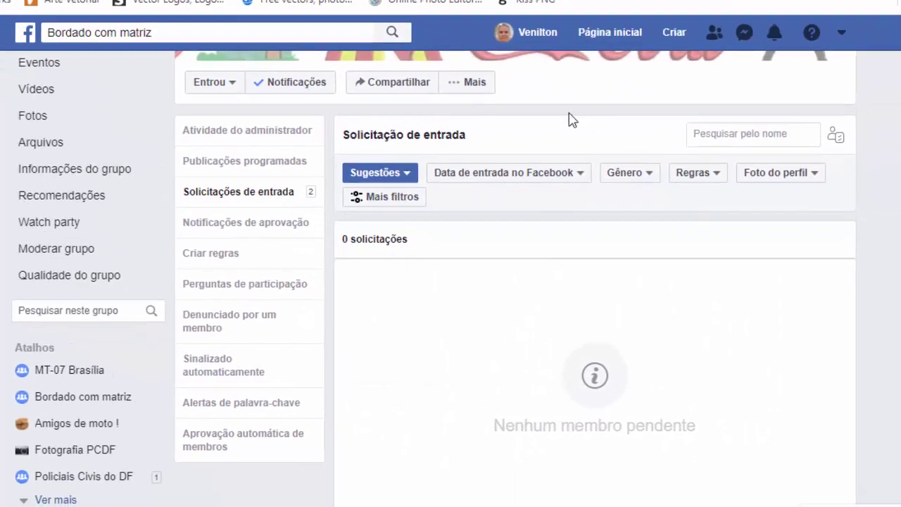
scroll(566, 263, up, 4)
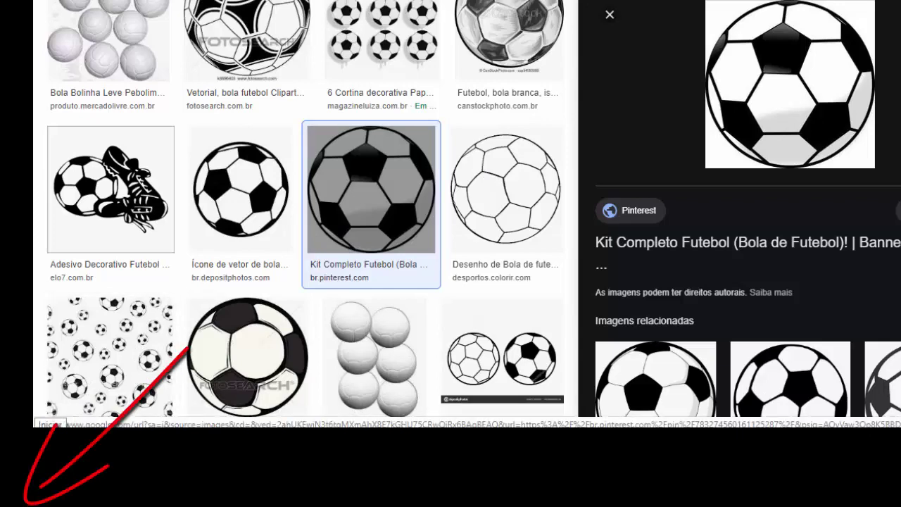
key(super)
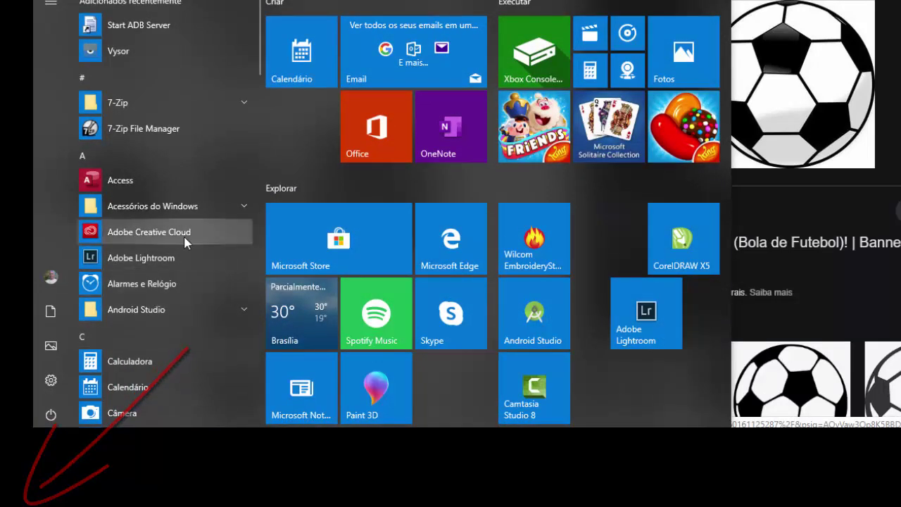
text(captu)
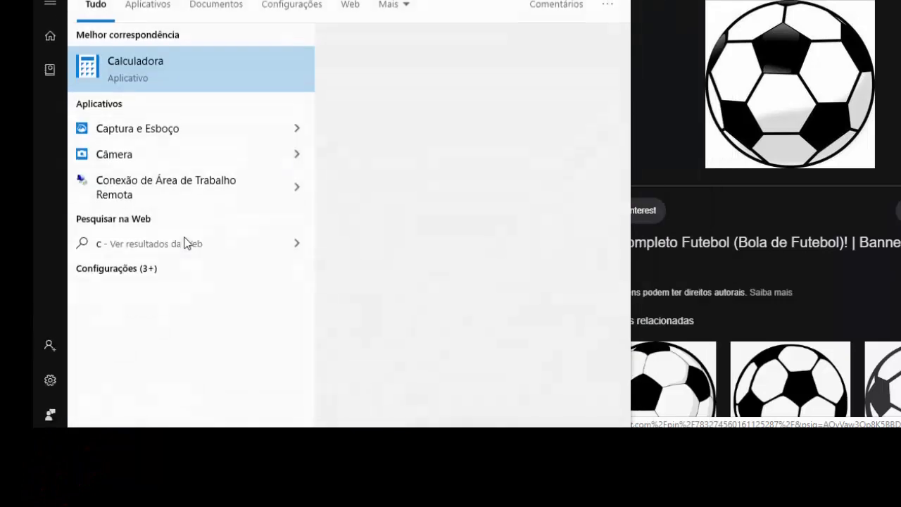
text(ra)
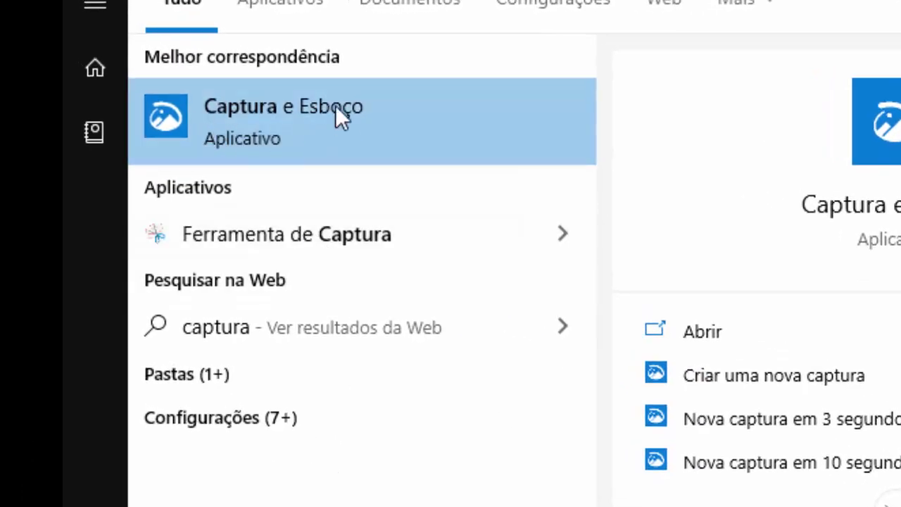
click(263, 109)
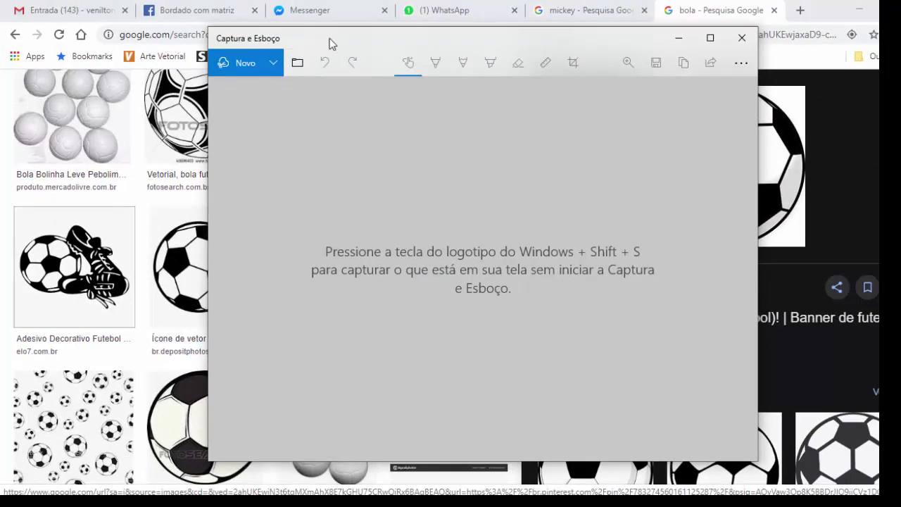
Take a rectangular snip of the large soccer ball preview image, and close Captura e Esboço
drag(408, 17, 270, 4)
drag(215, 32, 197, 33)
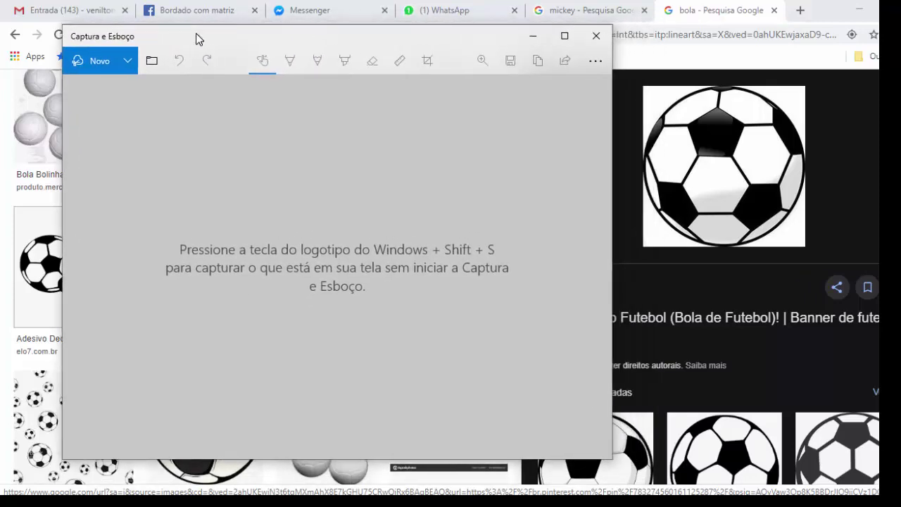
click(99, 62)
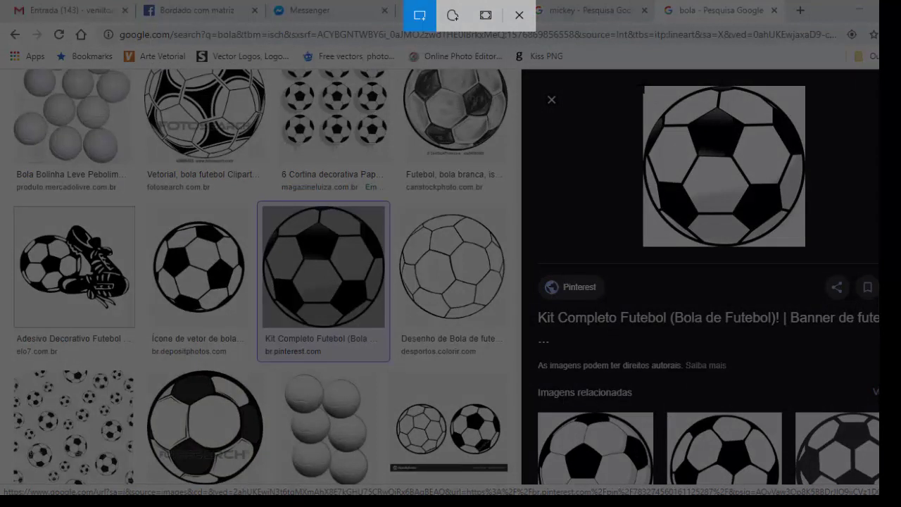
drag(643, 85, 811, 250)
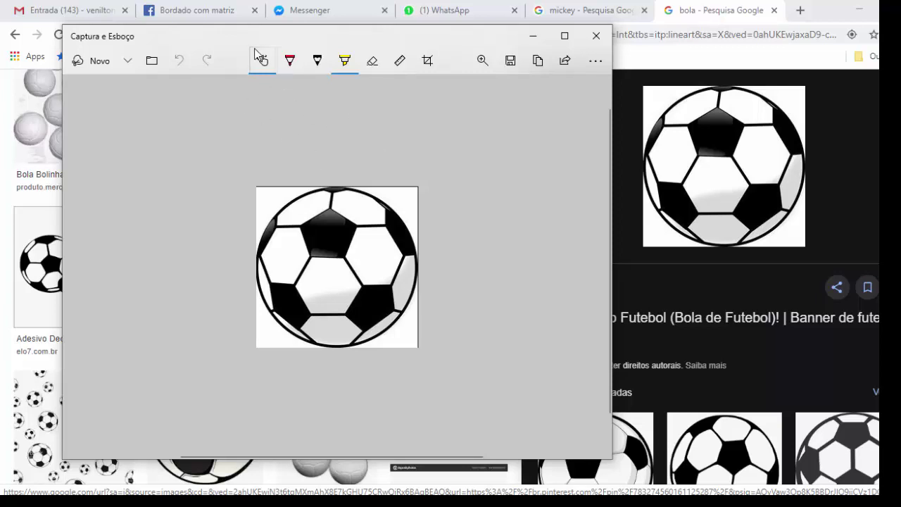
mouse_move(277, 35)
mouse_down()
mouse_move(333, 60)
mouse_move(334, 44)
mouse_up()
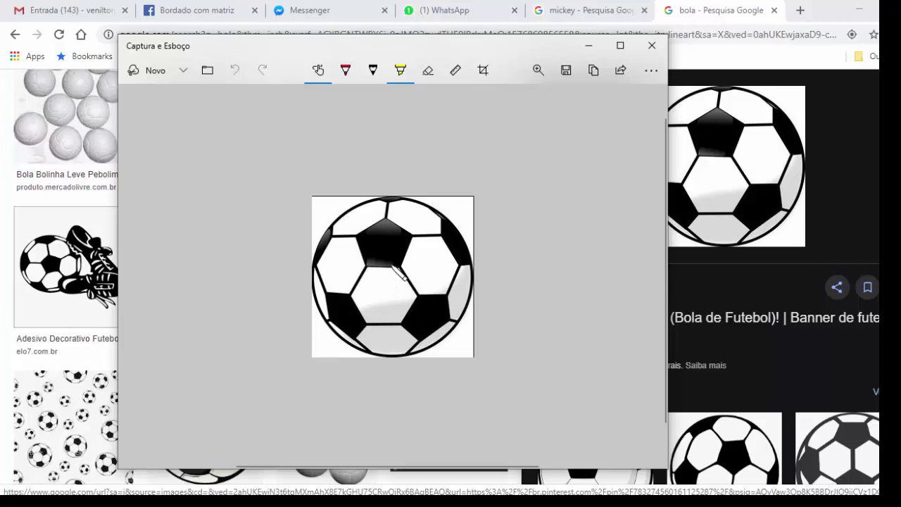
click(652, 47)
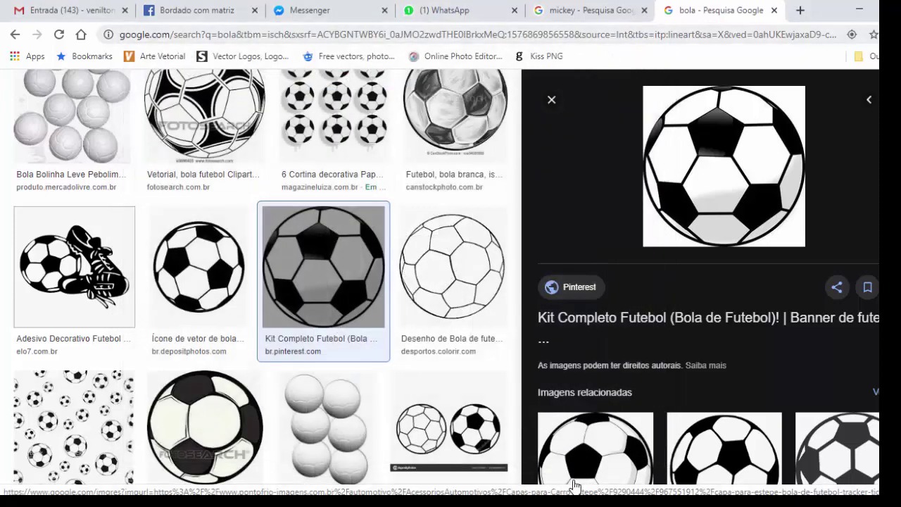
Switch to Wilcom EmbroideryStudio and paste the captured soccer ball image into the empty design
key(alt+Tab)
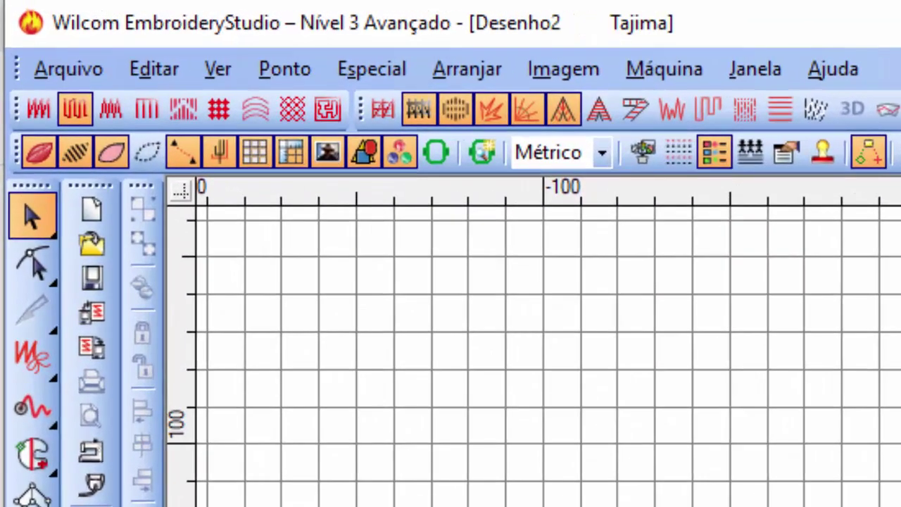
click(140, 71)
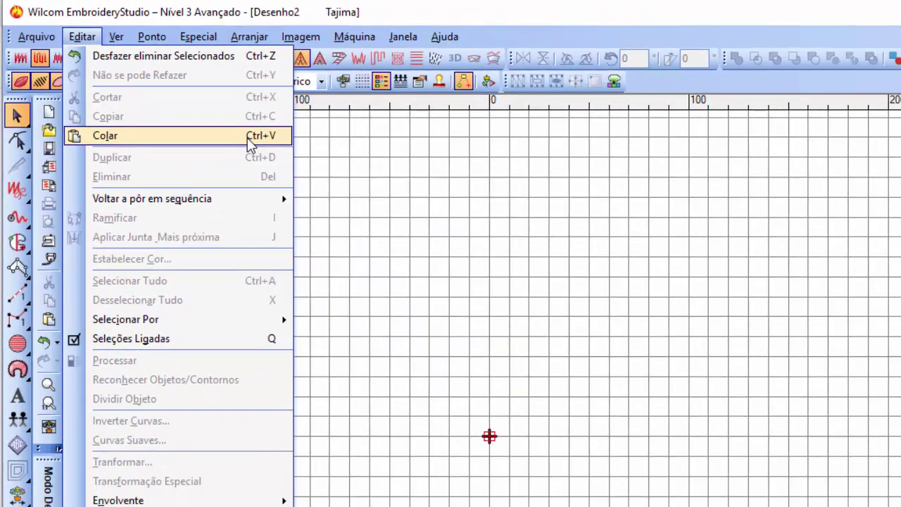
click(247, 137)
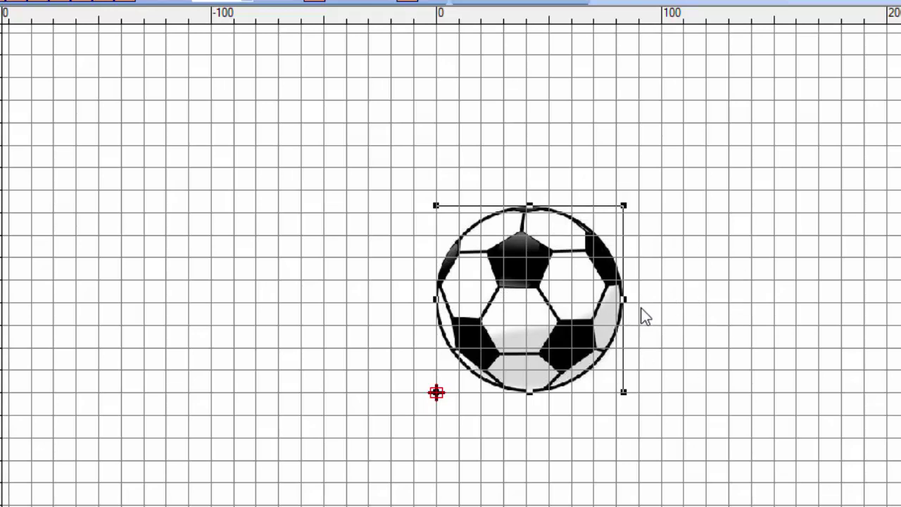
Squeeze the pasted ball image horizontally to about 28 mm wide, and undo the distortion
drag(625, 299, 499, 299)
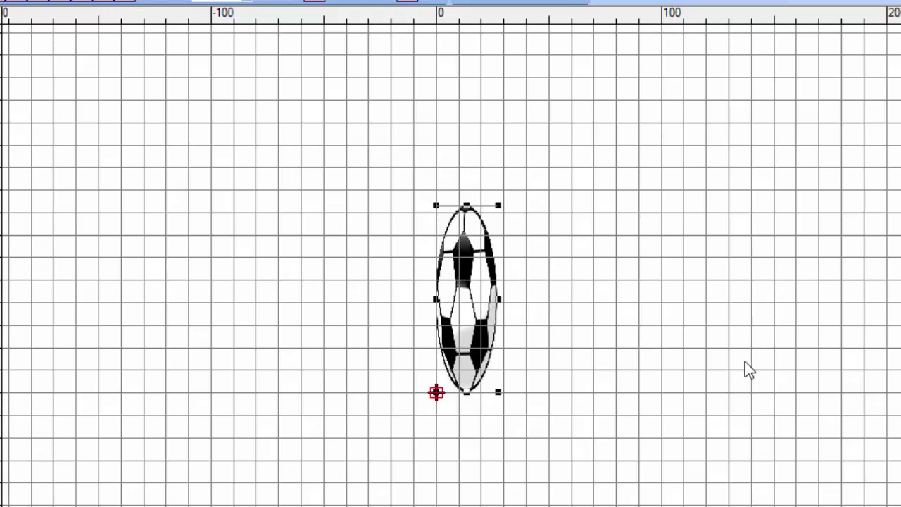
key(ctrl+z)
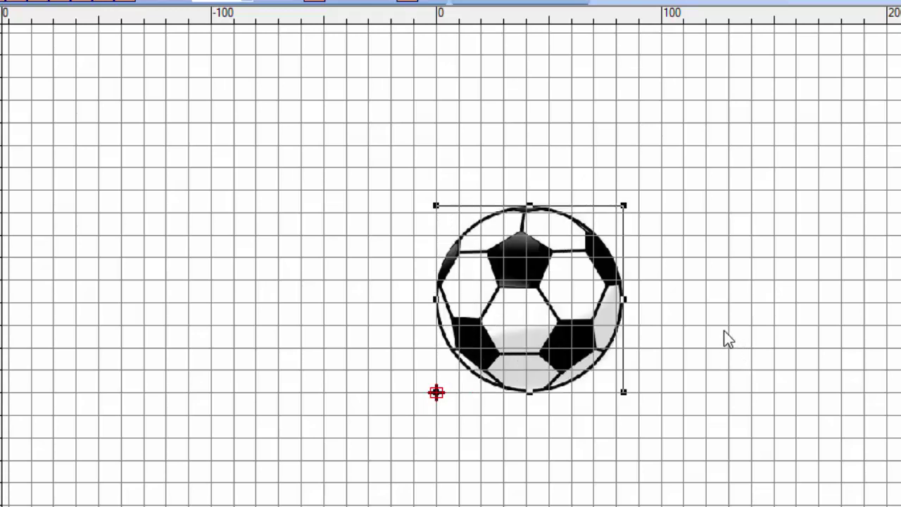
Digitize a circular complex fill about 83 mm in diameter along the ball's outline with curve points, using a stitch angle rising diagonally to the right
click(481, 297)
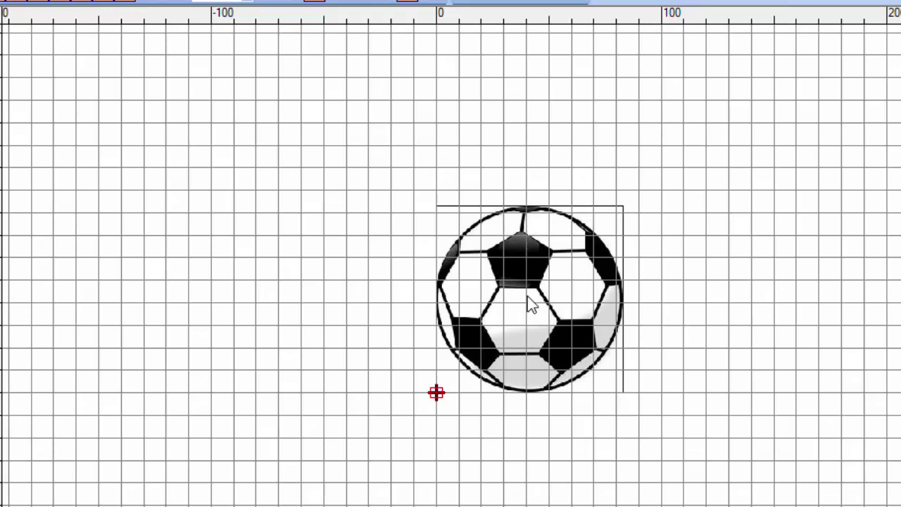
scroll(527, 296, up, 1)
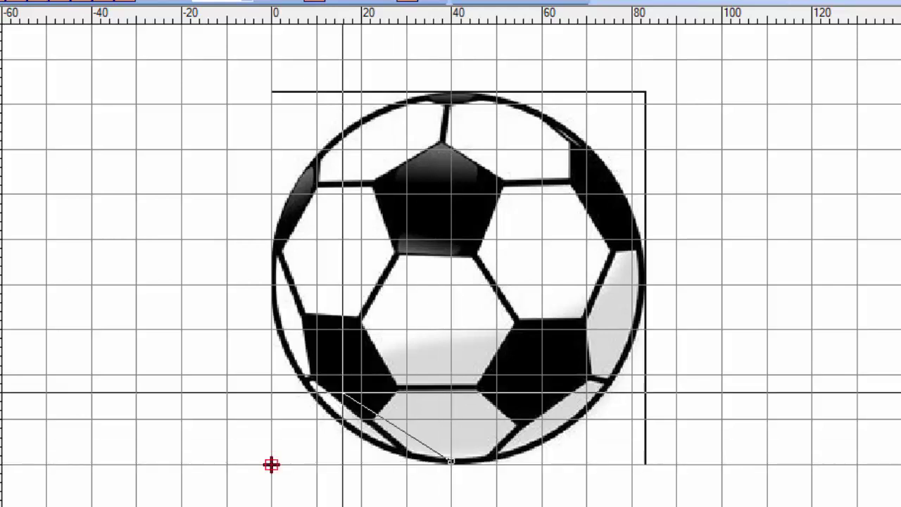
click(451, 461)
click(276, 279)
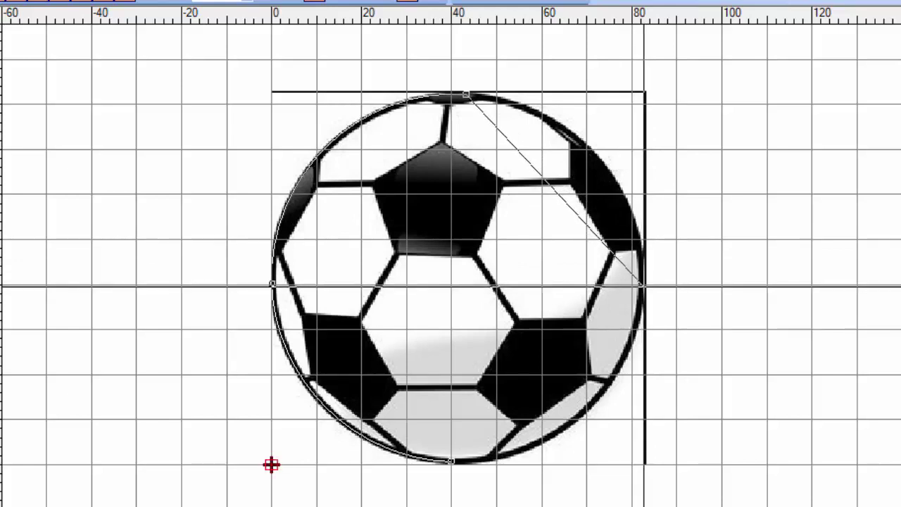
right_click(643, 286)
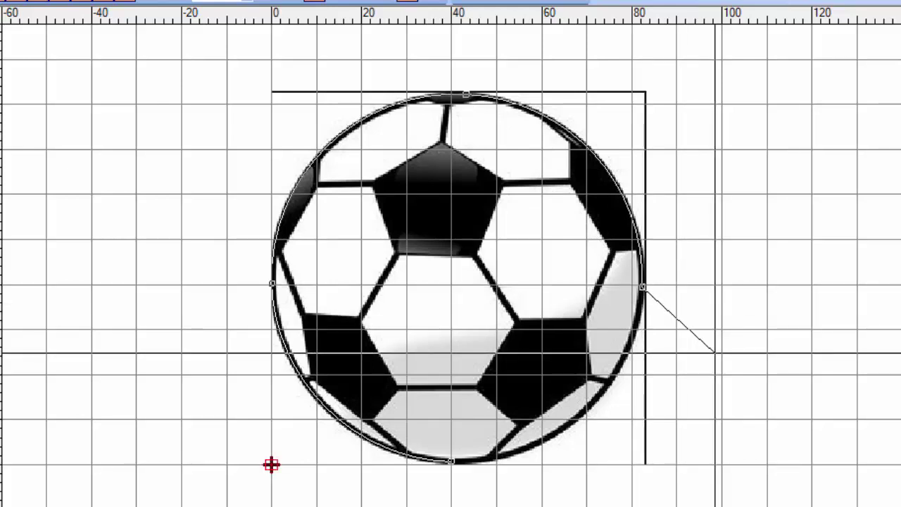
key(Escape)
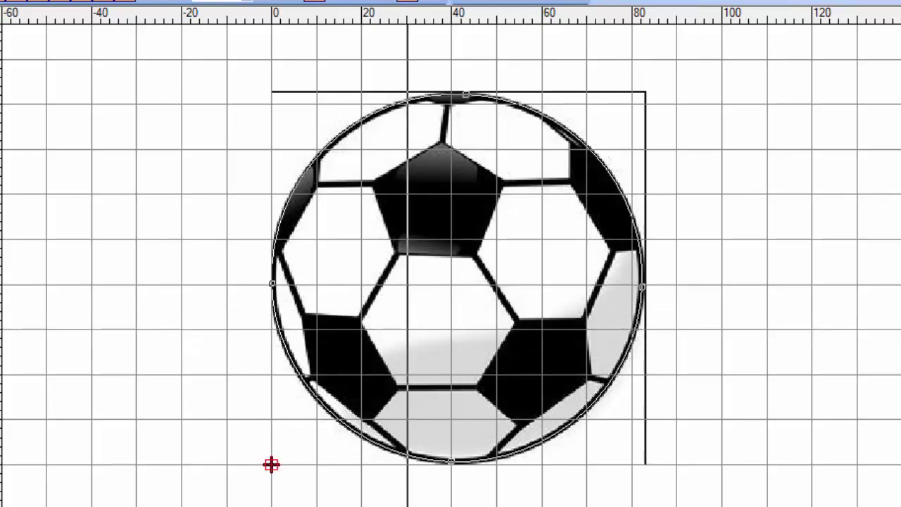
click(375, 363)
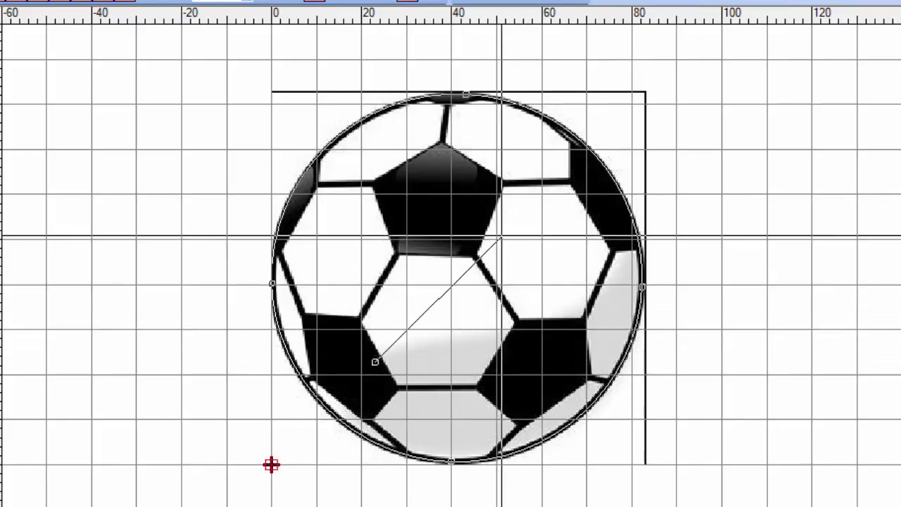
click(483, 243)
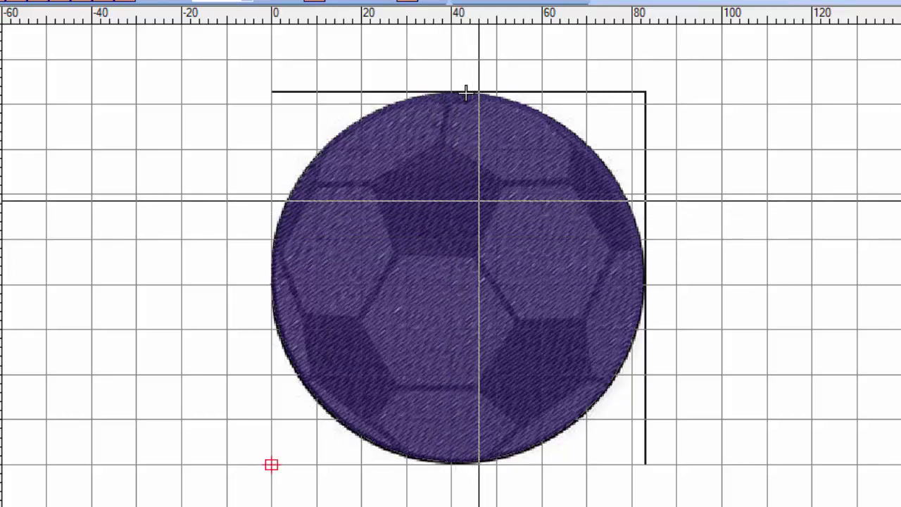
Switch the circle fill's stitches off and on repeatedly, and leave them hidden so the ball image can be traced
key(ctrl+z)
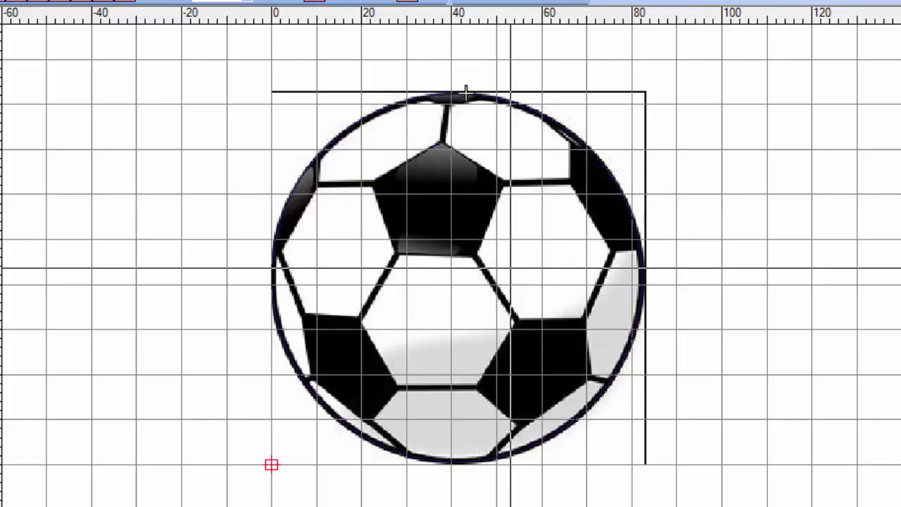
key(ctrl+y)
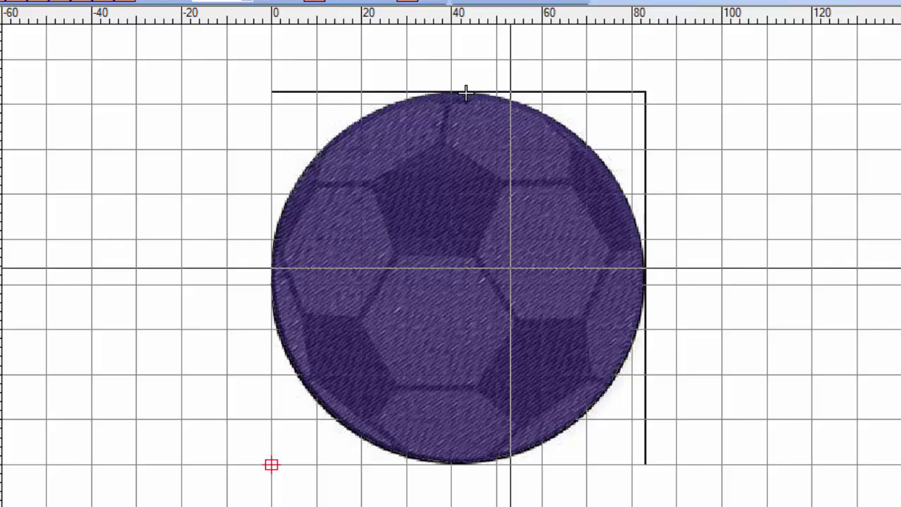
key(ctrl+z)
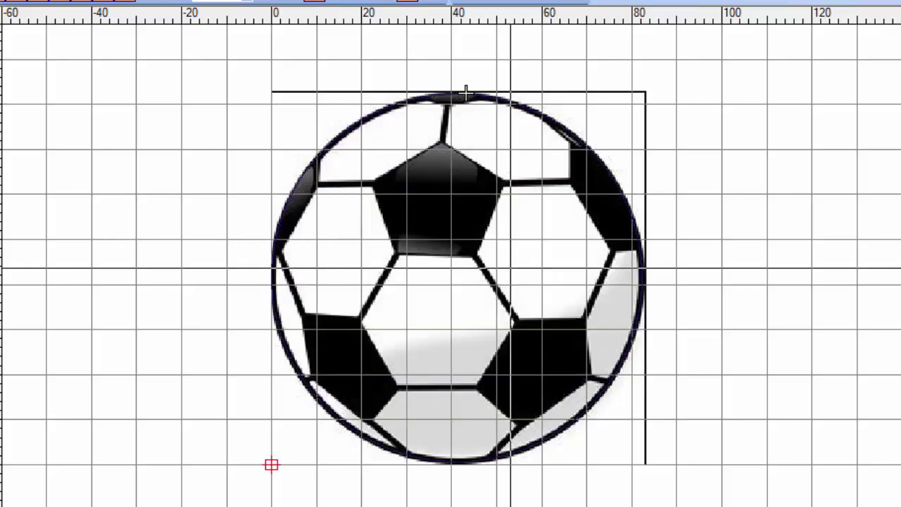
key(ctrl+y)
key(ctrl+z)
key(ctrl+y)
key(ctrl+z)
key(ctrl+y)
key(ctrl+z)
key(ctrl+y)
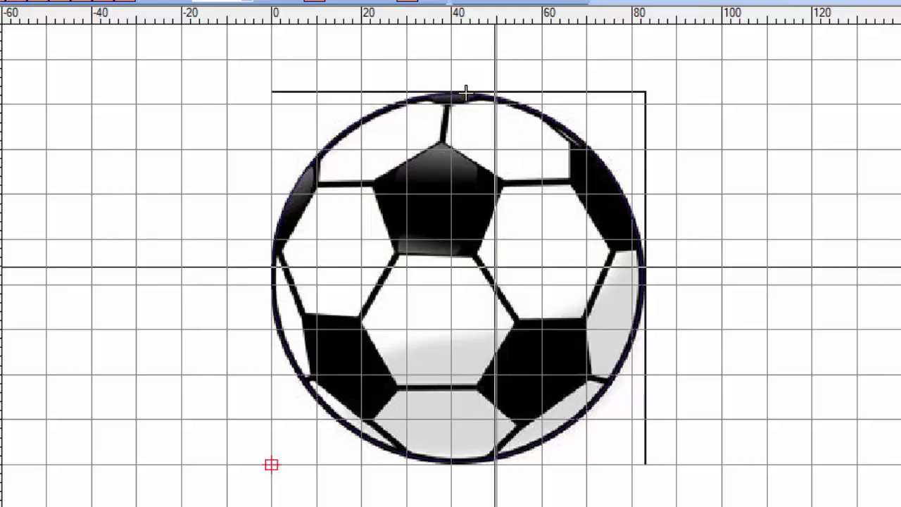
Digitize the ball's upper black pentagon as a yellow (color 4) complex fill about 29 mm wide with corner points and a stitch angle falling diagonally to the right
scroll(465, 92, up, 1)
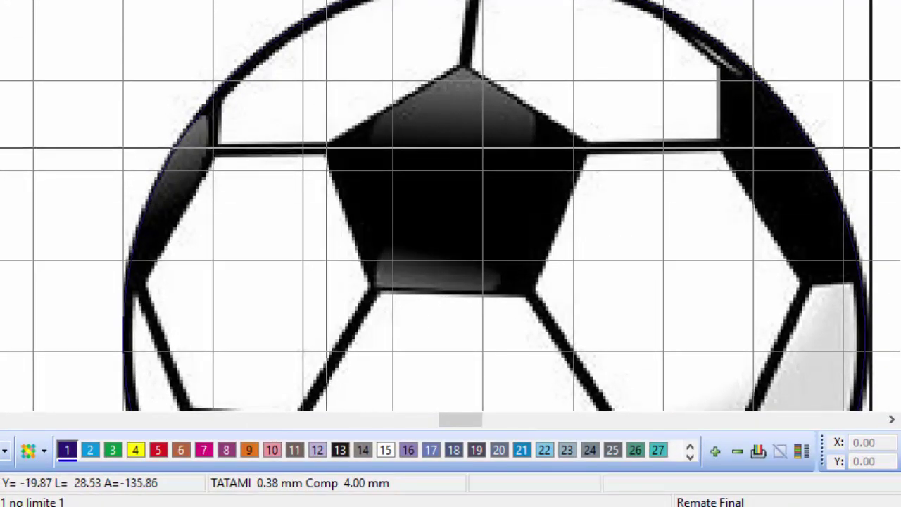
click(137, 450)
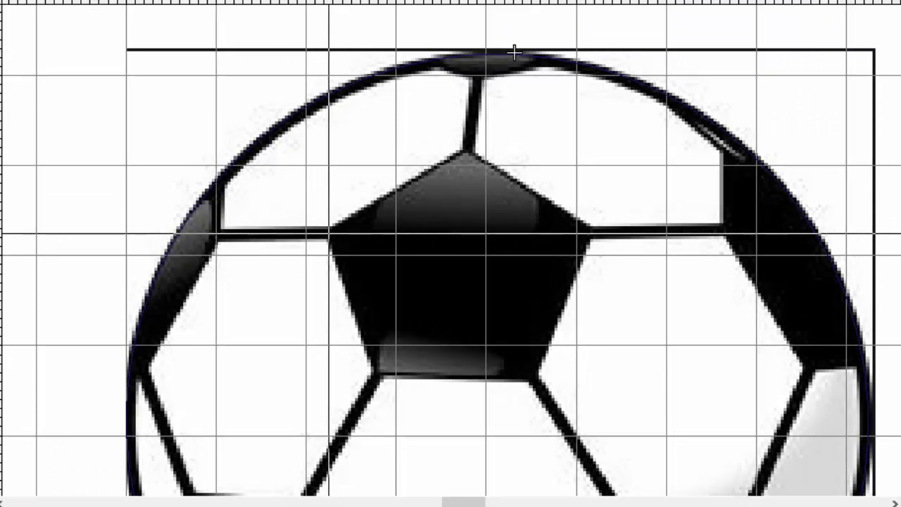
click(329, 233)
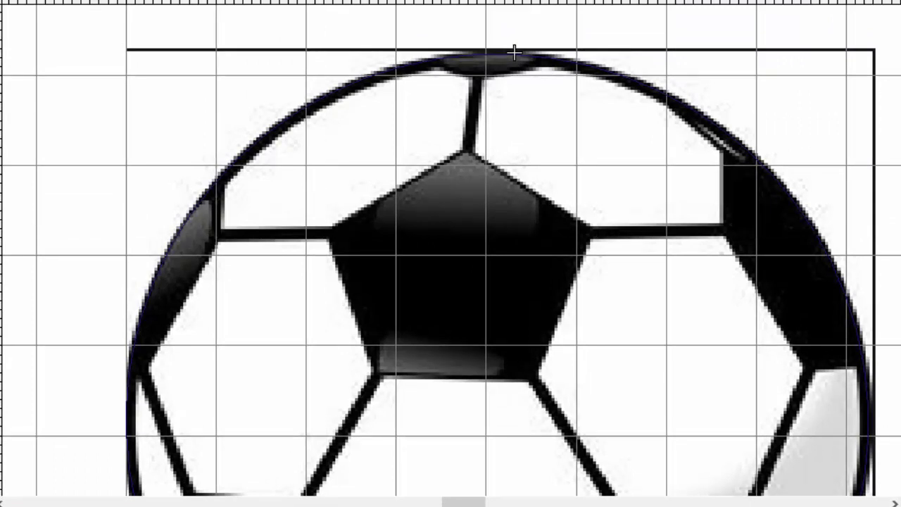
click(471, 151)
click(588, 234)
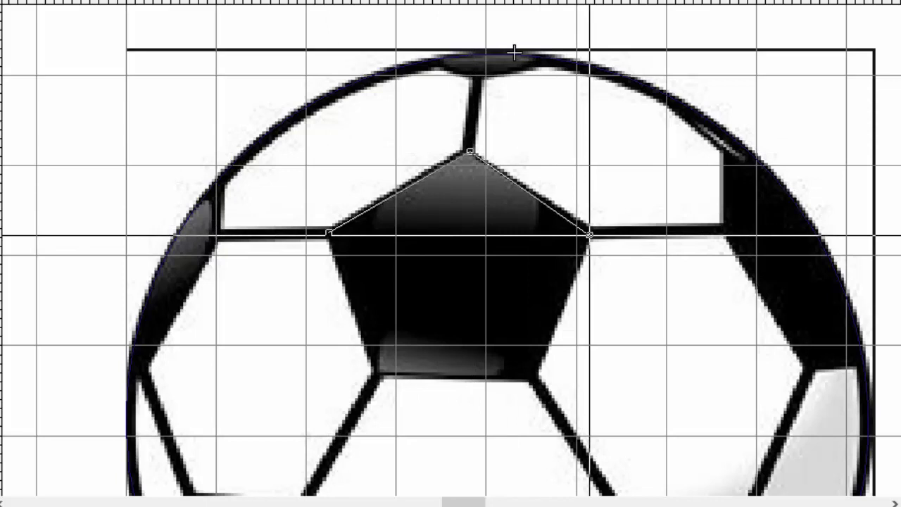
click(532, 379)
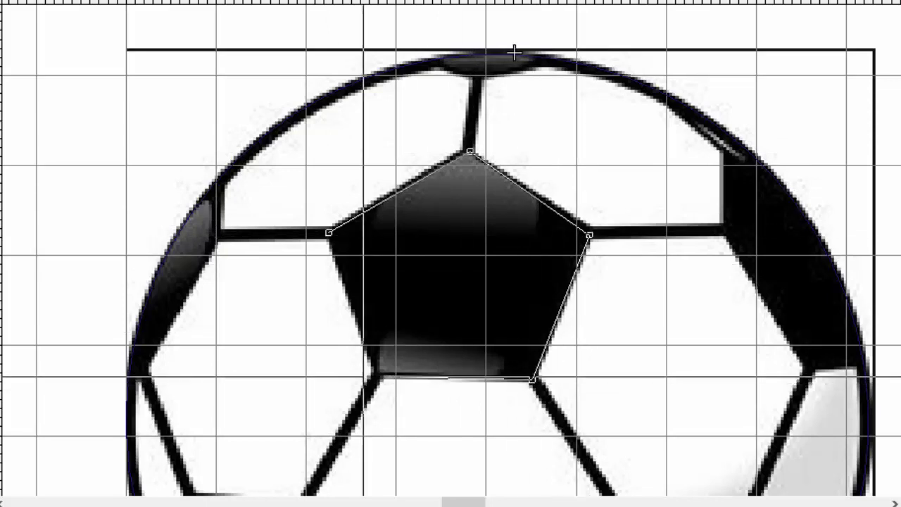
click(381, 374)
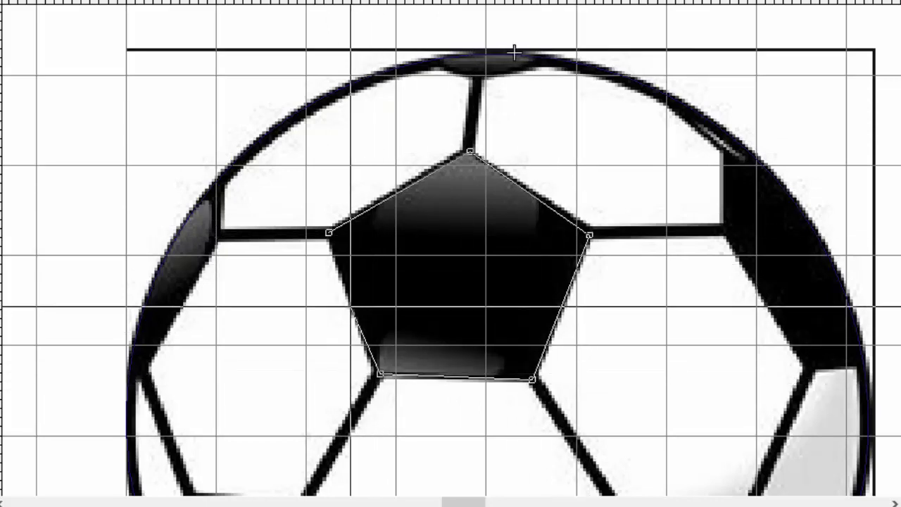
double_click(351, 307)
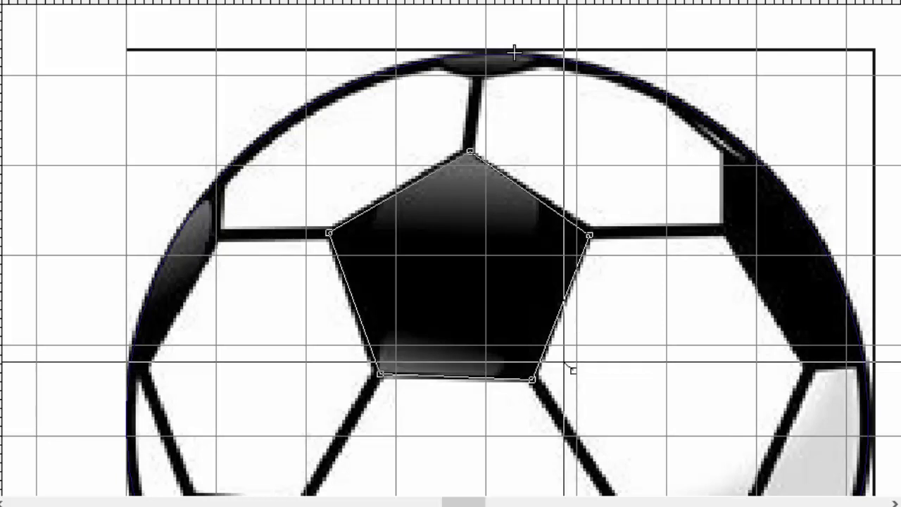
drag(573, 369, 386, 174)
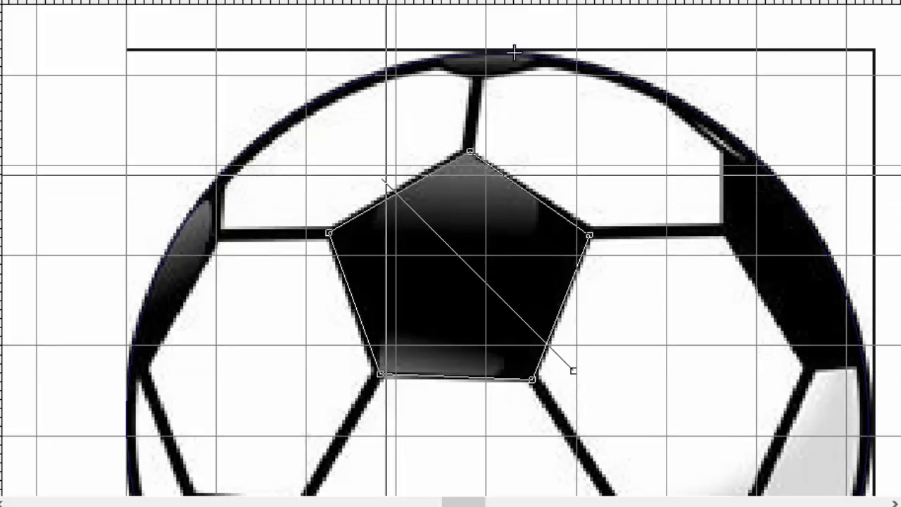
drag(386, 175, 378, 166)
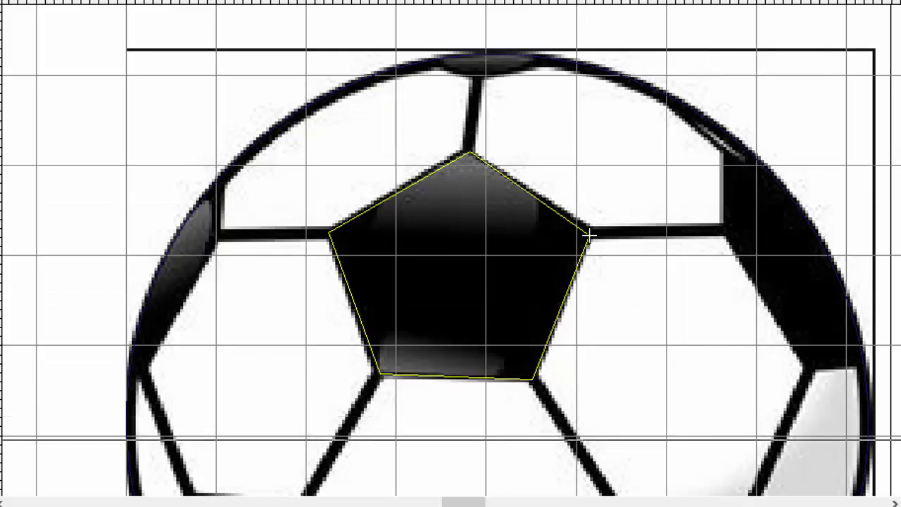
Show the stitches to examine the yellow pentagon on the circle fill, and hide them again
key(t)
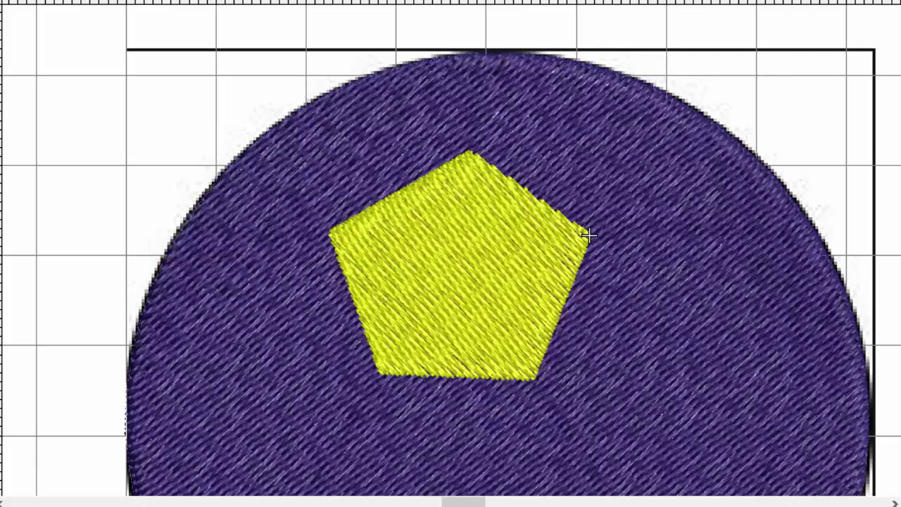
scroll(478, 159, down, 2)
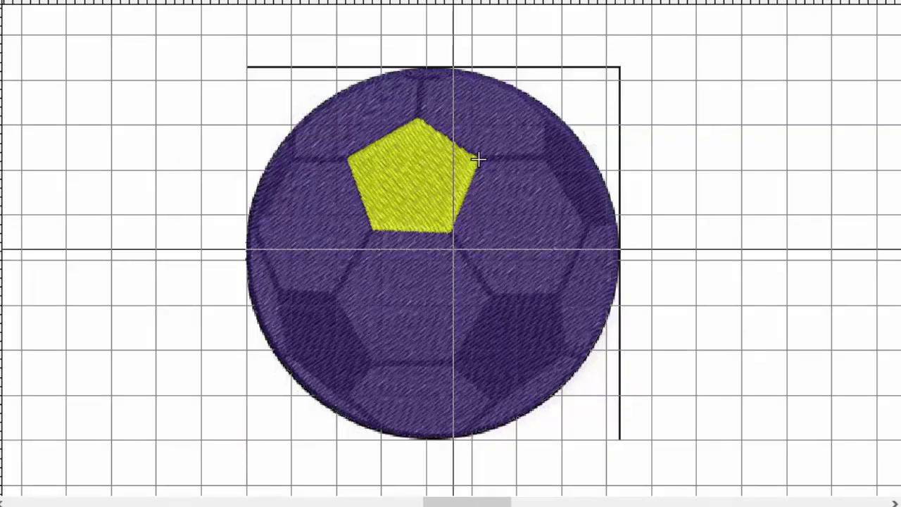
scroll(478, 157, up, 2)
scroll(480, 149, down, 2)
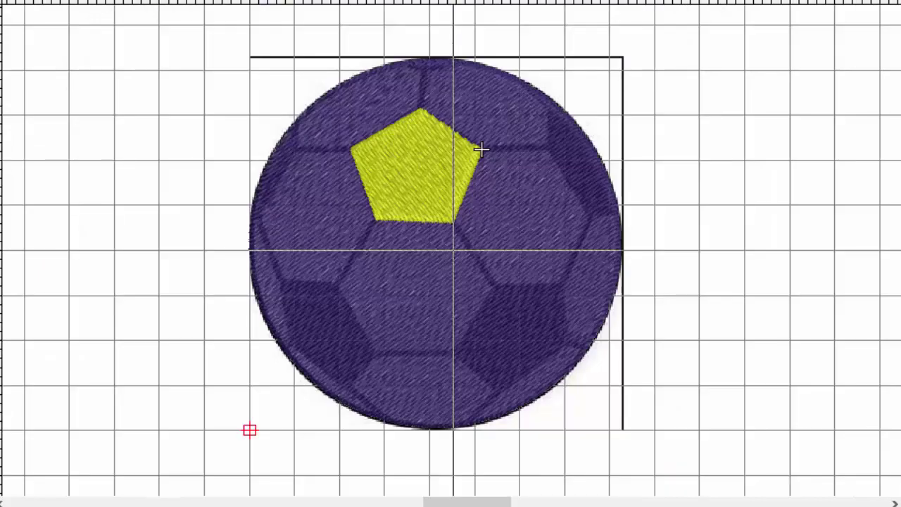
scroll(477, 149, down, 2)
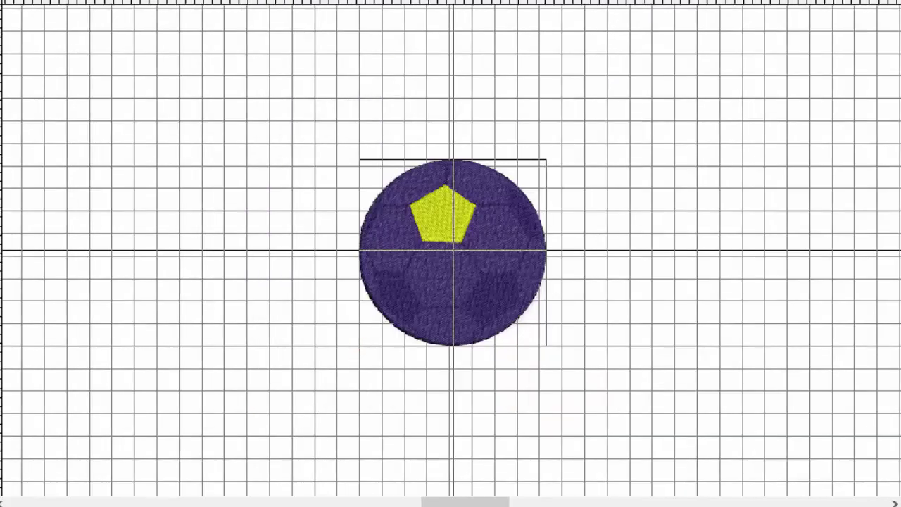
scroll(497, 162, up, 2)
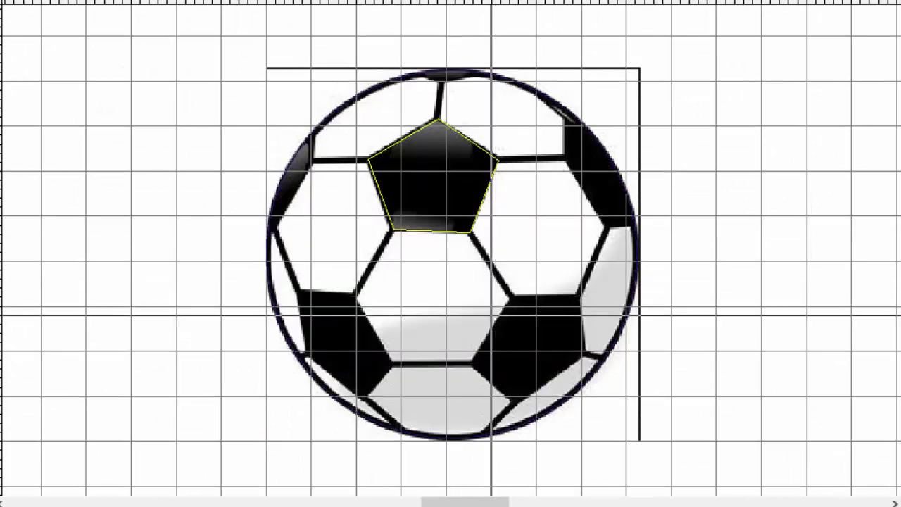
key(s)
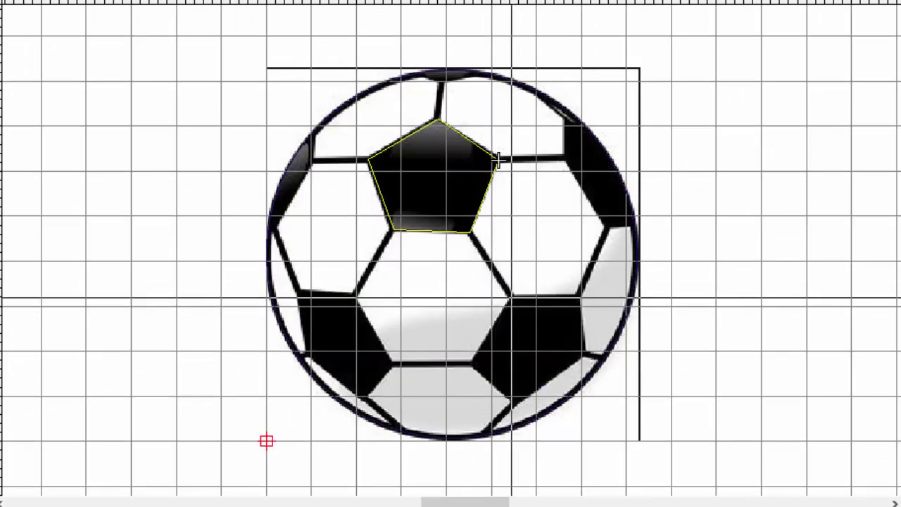
Digitize the ball's lower-right black pentagon as a yellow complex fill about 25 mm wide with corner points, and check its stitches
click(512, 299)
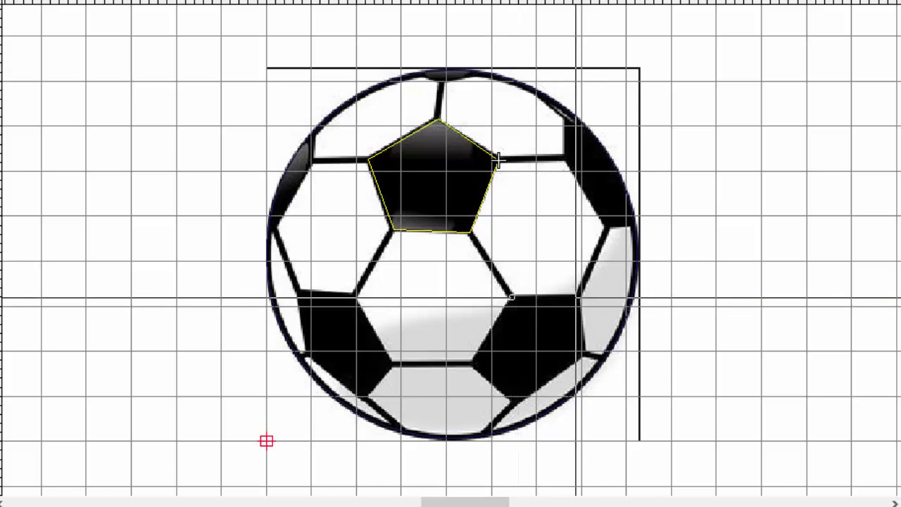
click(578, 299)
click(585, 352)
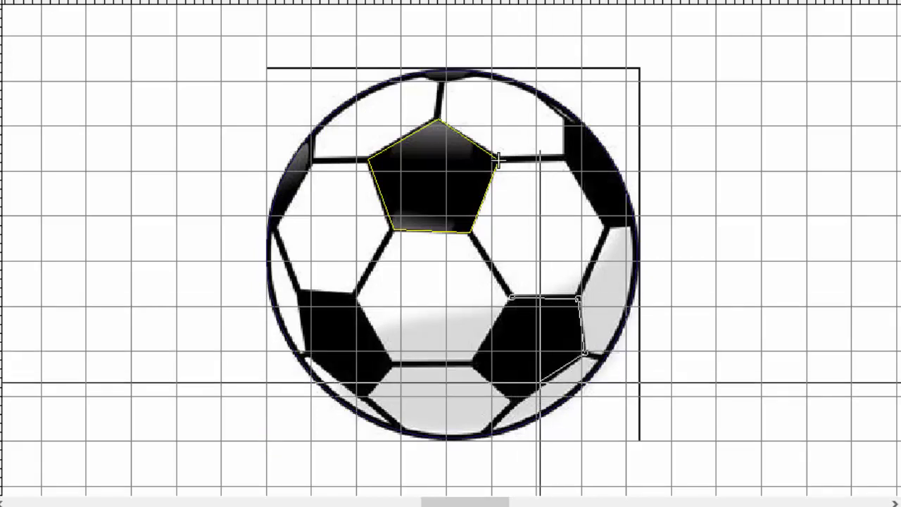
click(512, 401)
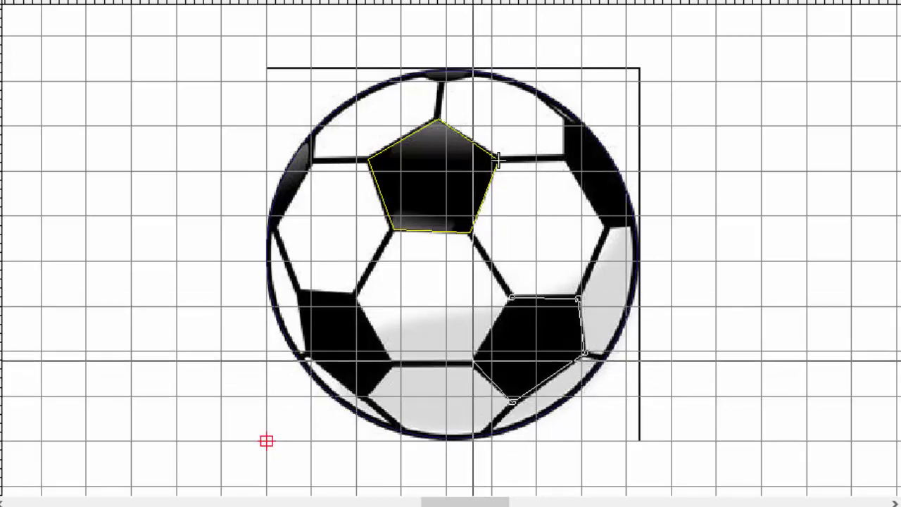
click(476, 364)
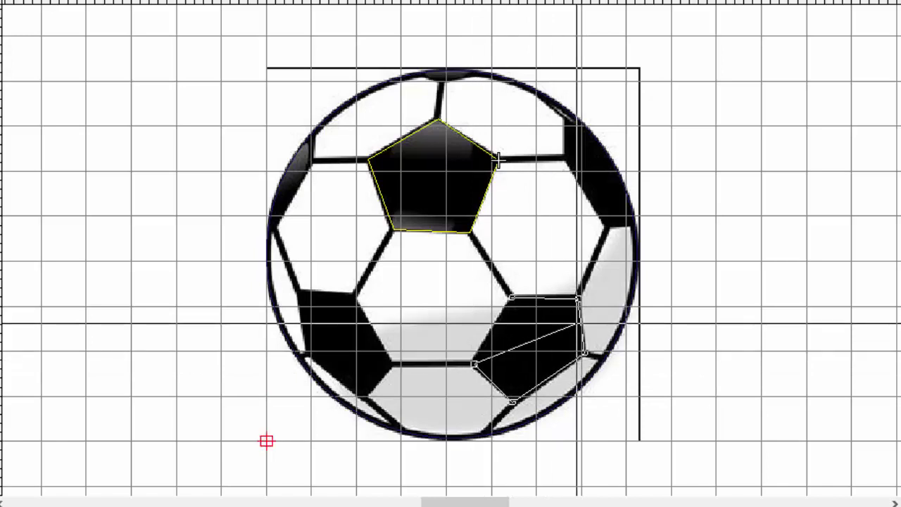
key(Return)
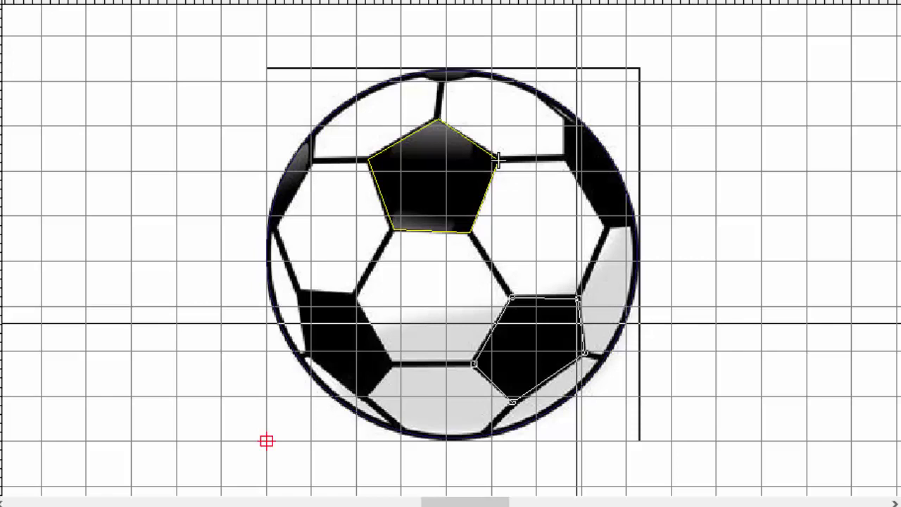
click(584, 356)
key(t)
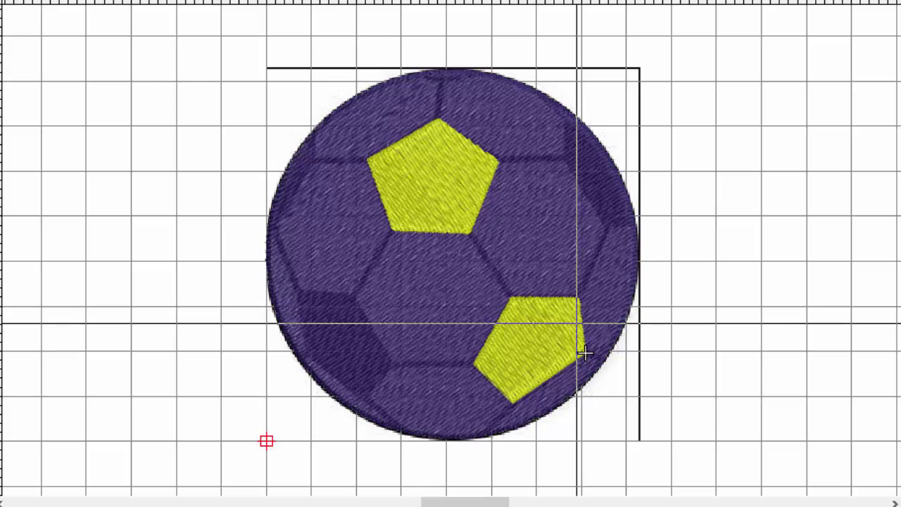
key(t)
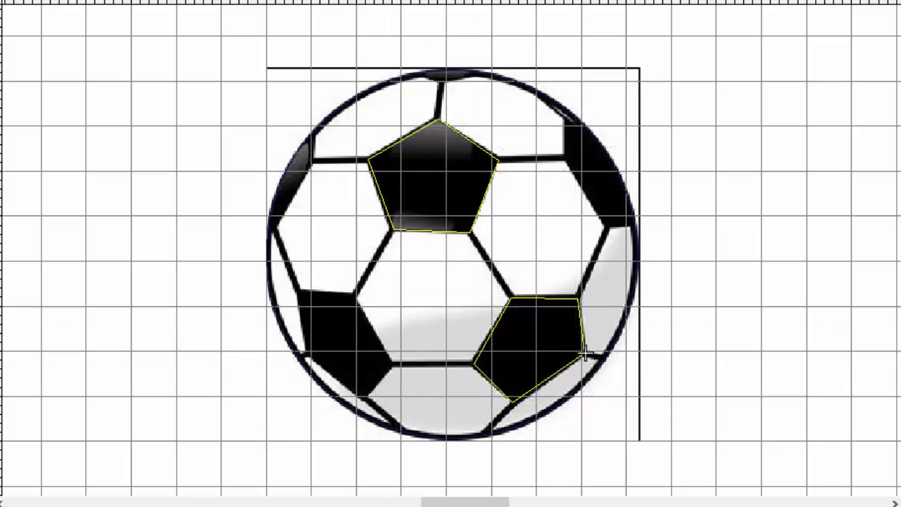
Digitize the ball's lower-left black pentagon as a yellow complex fill about 21 mm wide with corner points, and check its stitches
click(391, 364)
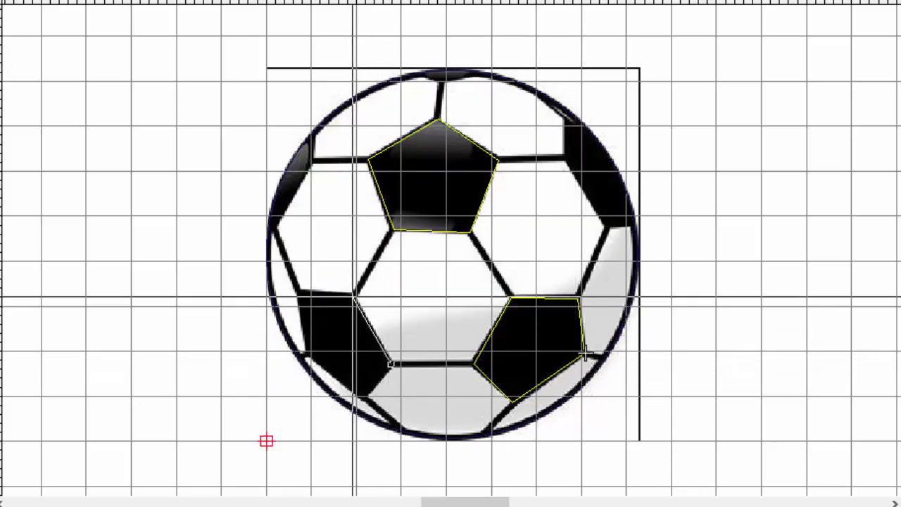
click(354, 296)
click(299, 290)
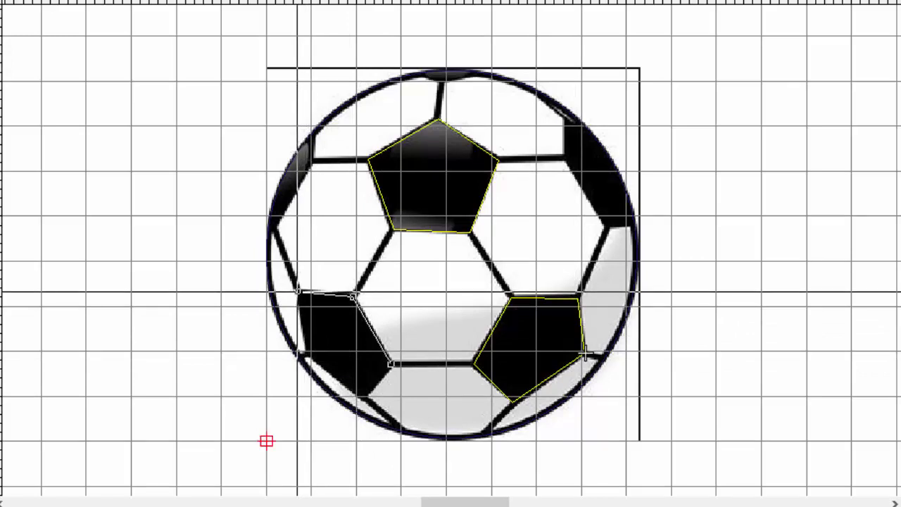
click(307, 352)
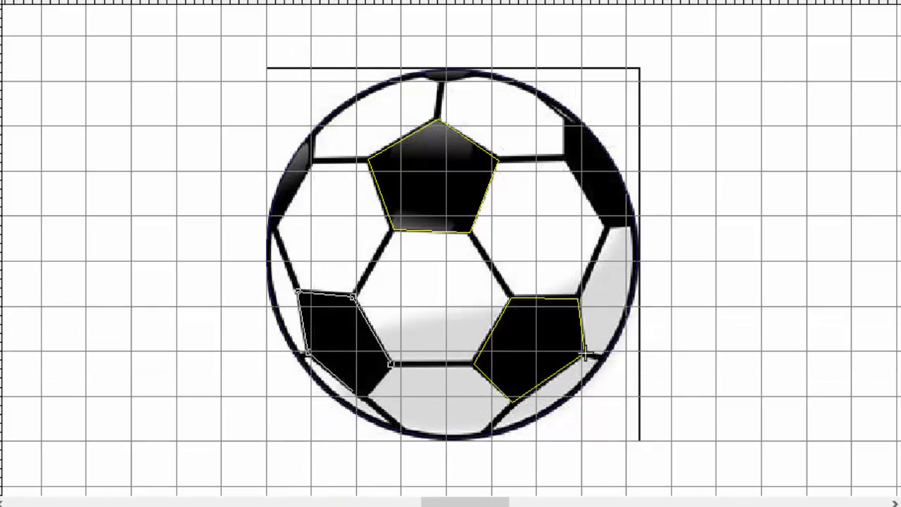
click(362, 396)
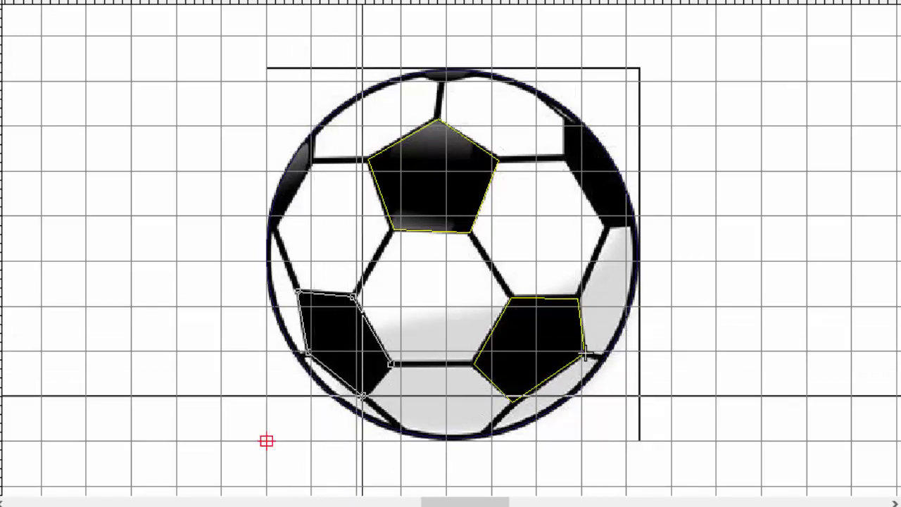
double_click(362, 396)
key(s)
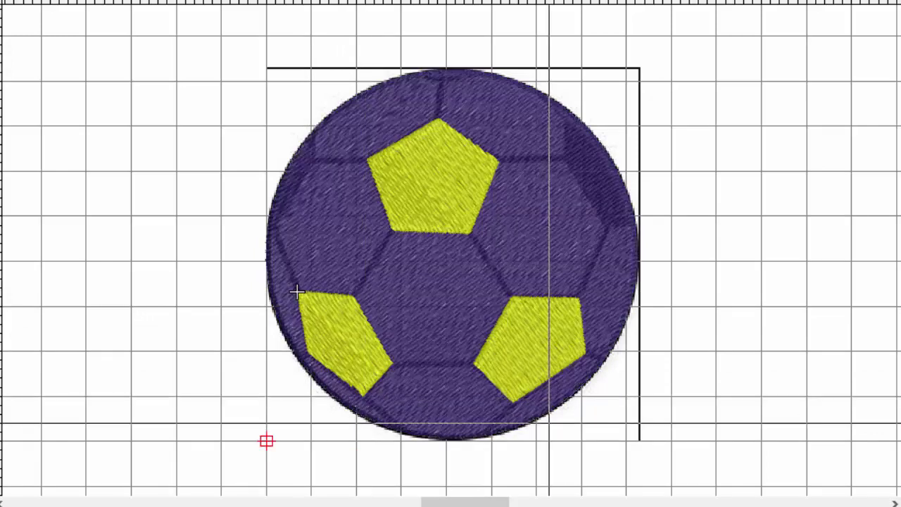
key(s)
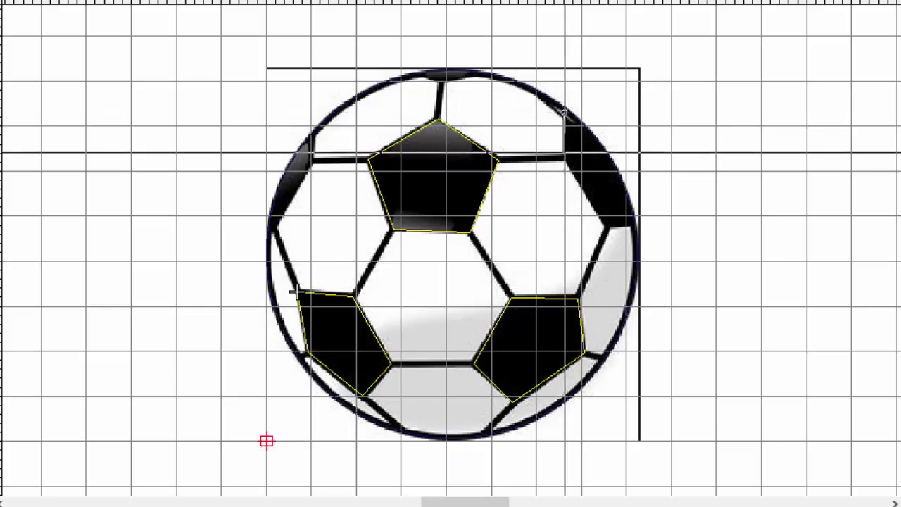
Digitize the black patch on the ball's upper-right edge as a yellow complex fill about 25 mm tall, following the outer arc with curve points
click(566, 156)
click(609, 226)
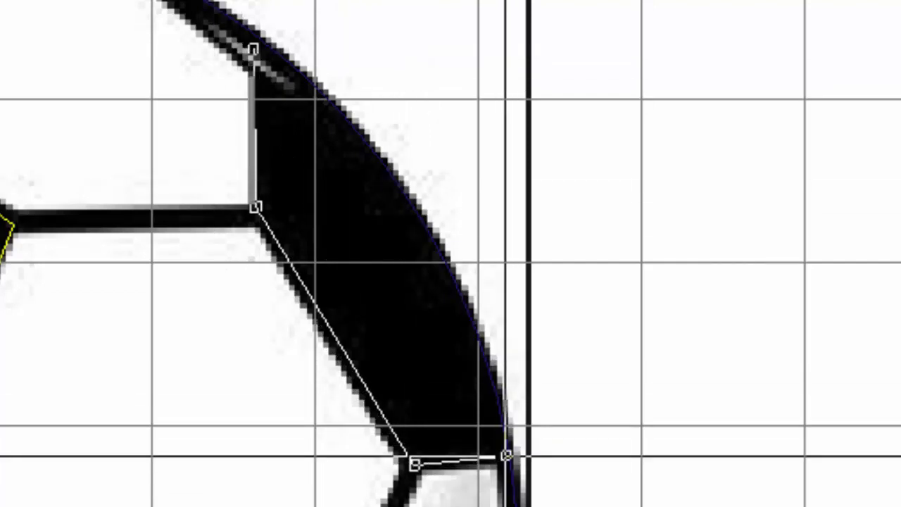
click(506, 457)
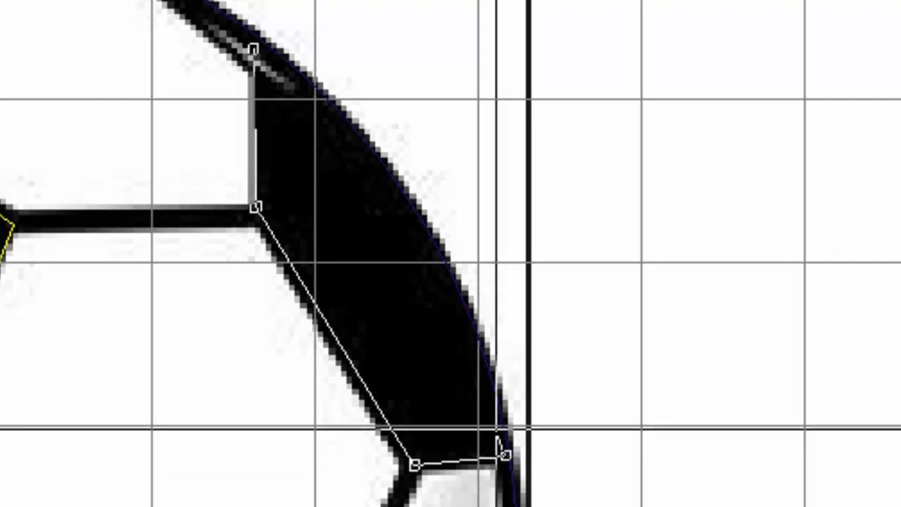
click(447, 262)
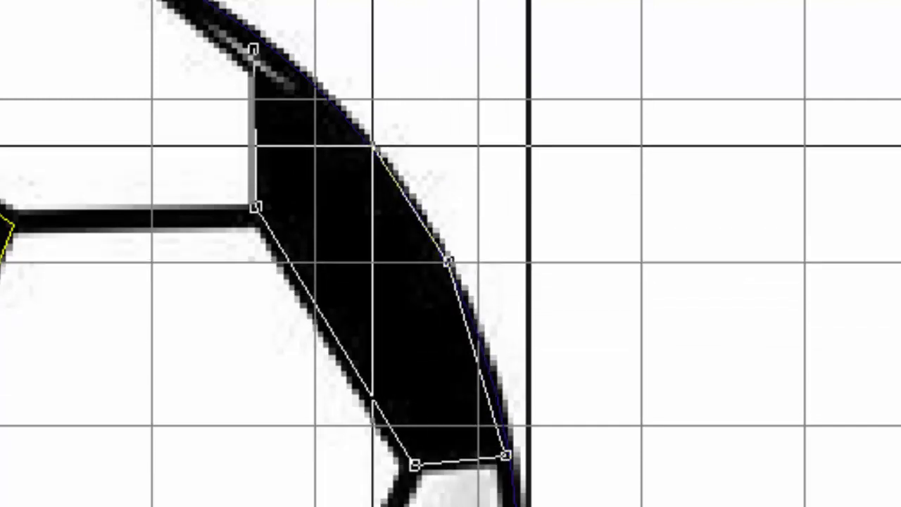
click(372, 146)
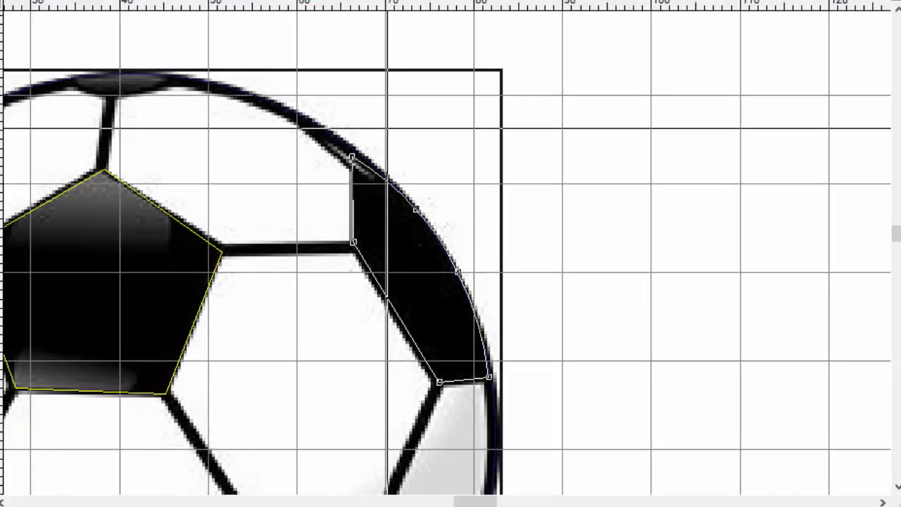
key(Return)
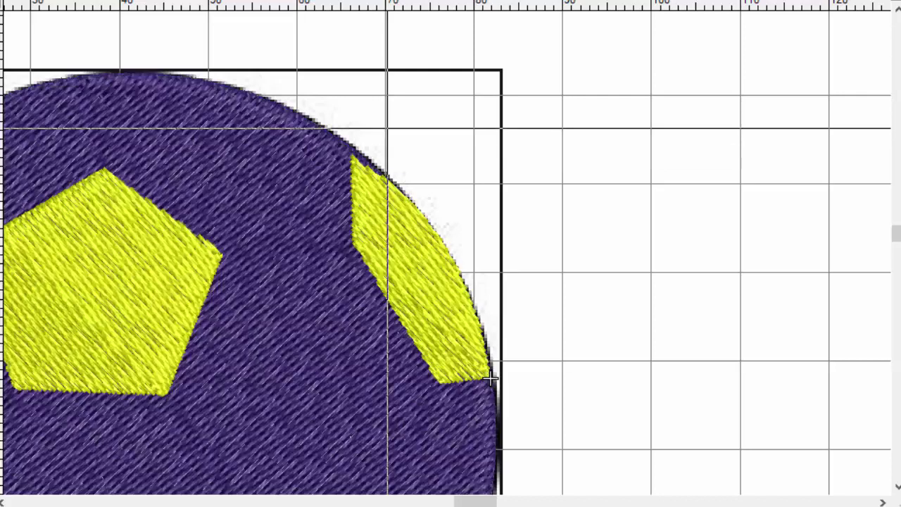
key(t)
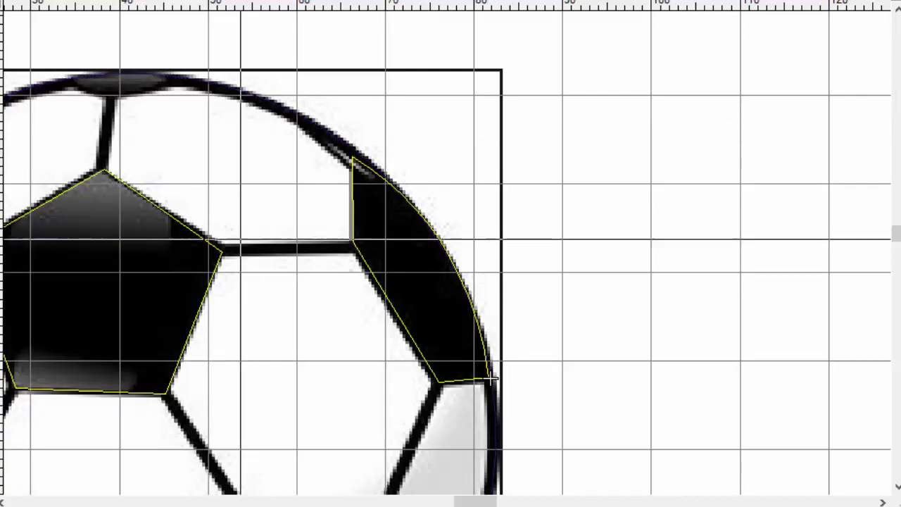
Digitize the narrow black patch on the ball's upper-left edge as a yellow complex fill about 21 mm tall with a curved outer side
scroll(209, 276, down, 1)
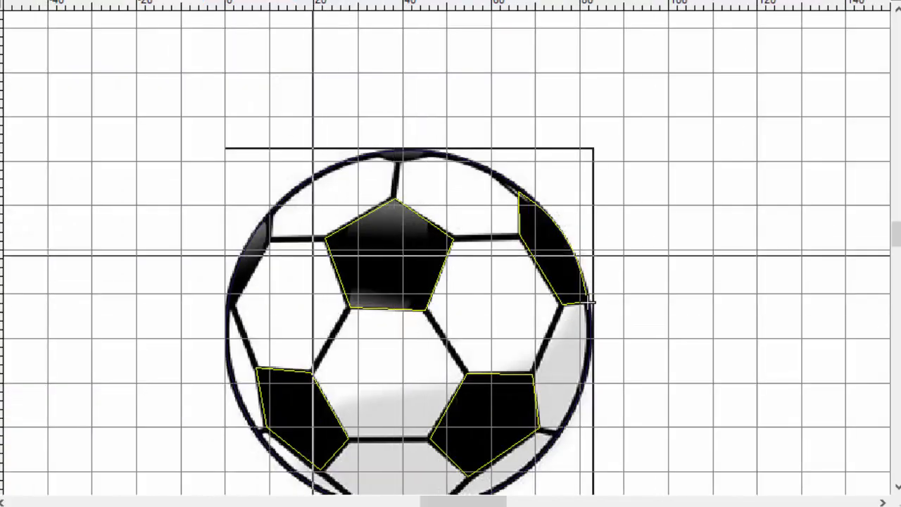
scroll(58, 281, up, 1)
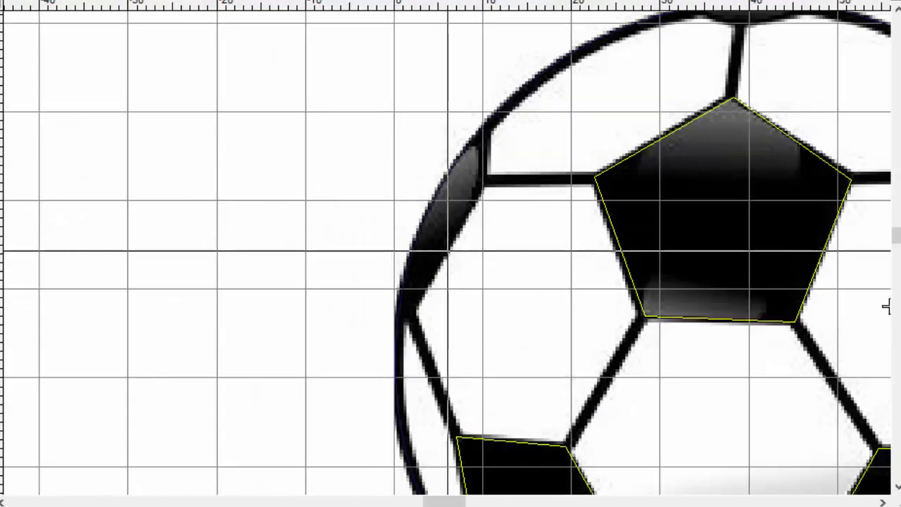
click(482, 133)
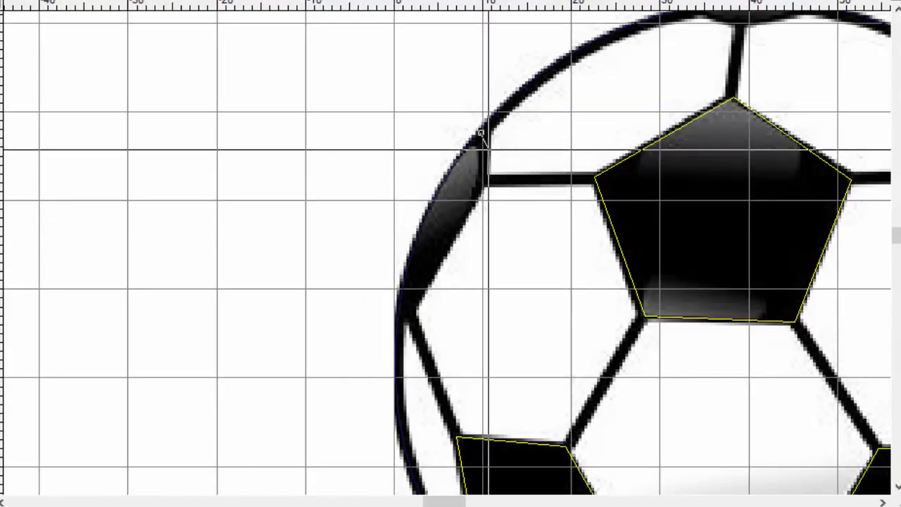
click(484, 182)
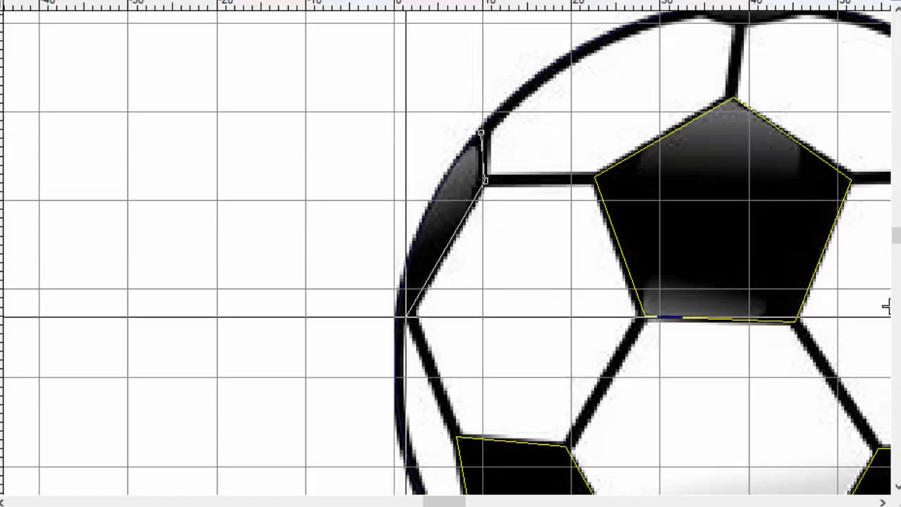
click(408, 317)
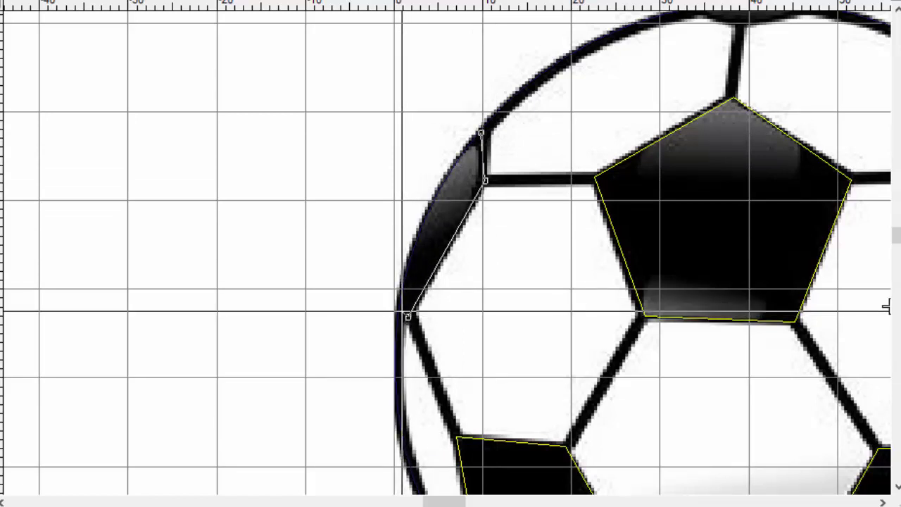
click(400, 310)
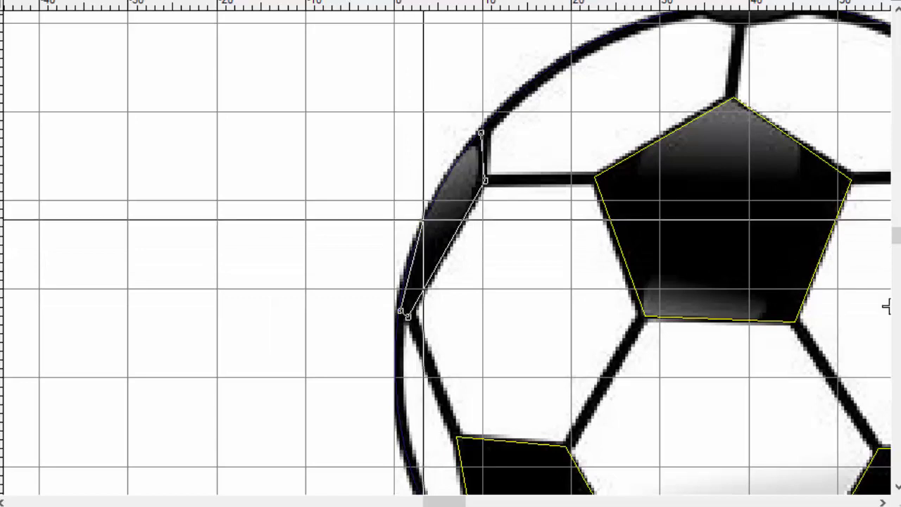
click(423, 217)
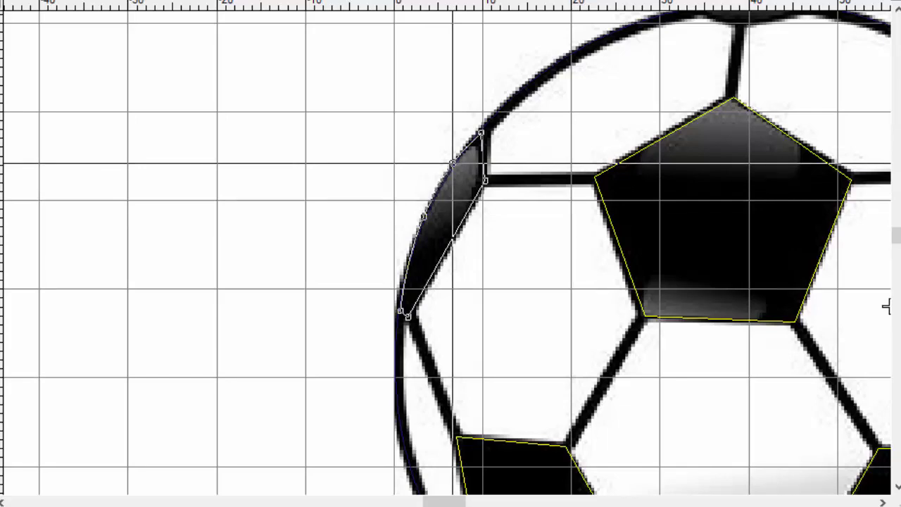
key(Return)
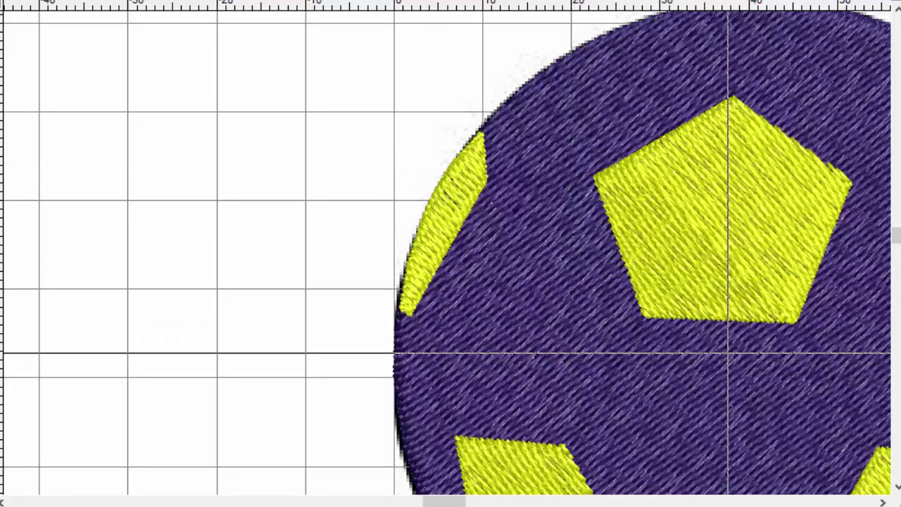
Bring the ball's stitches into wider view and activate the Complex Fill tool
key(0)
key(s)
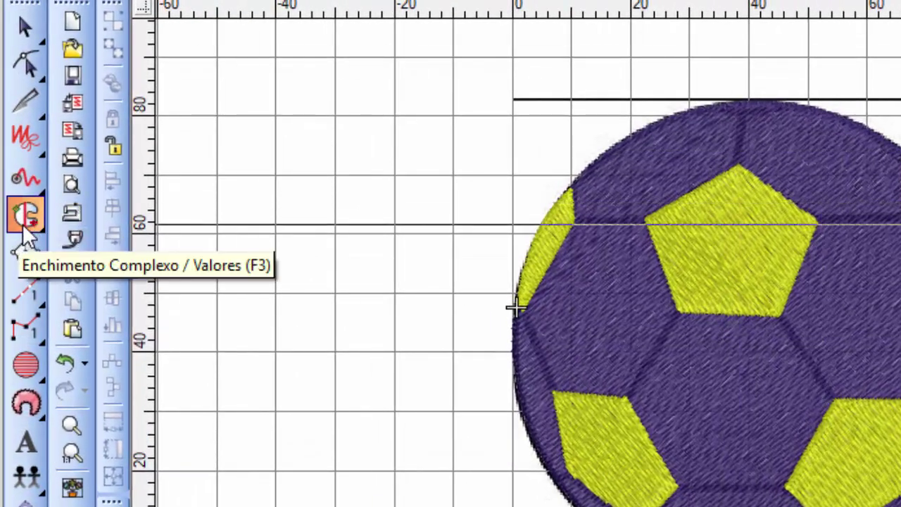
click(26, 221)
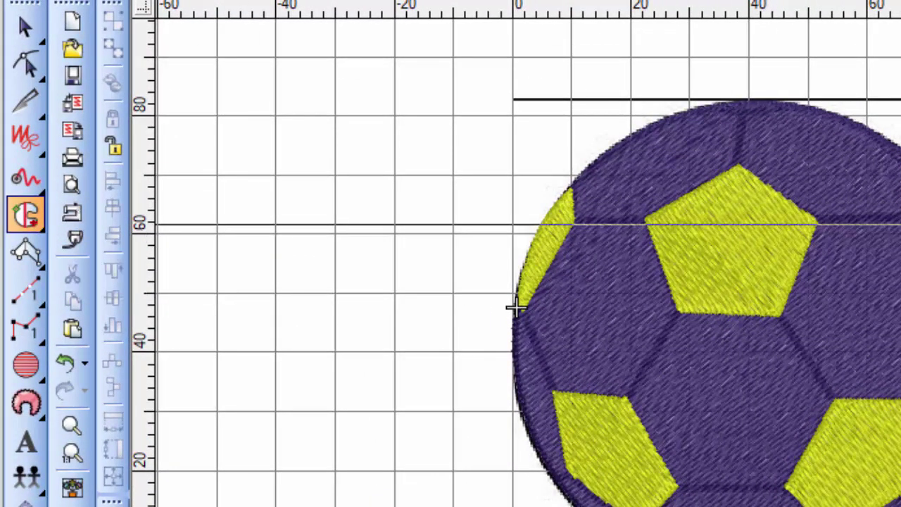